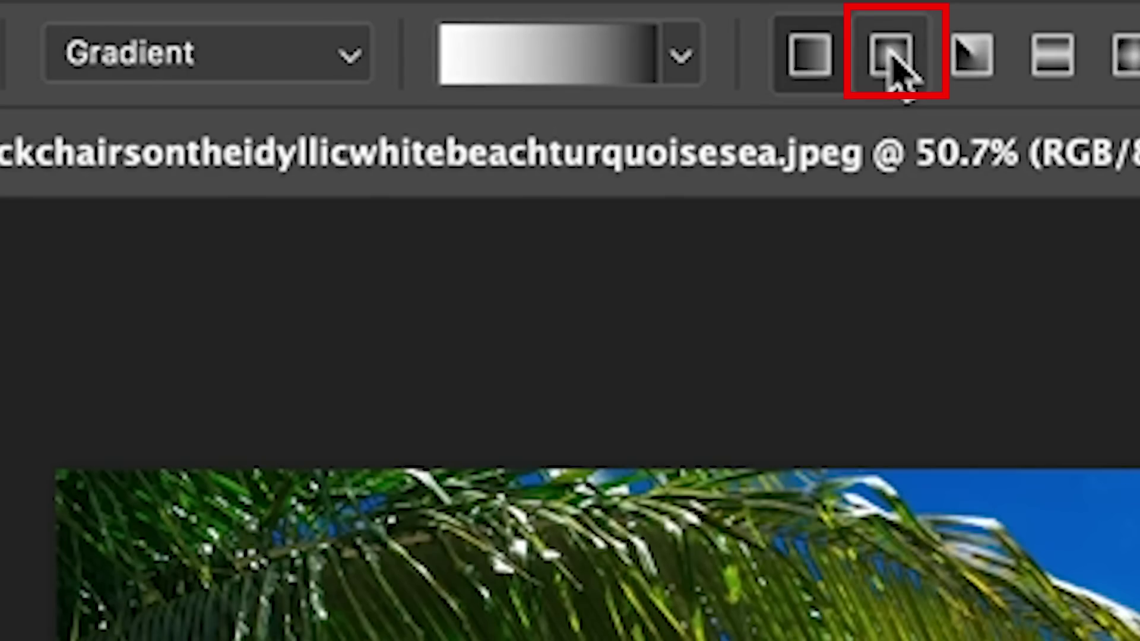
- Fill the photo with a radial gradient dragged outward from the umbrella centre
{"action": "left_click", "coordinate": [894, 60]}
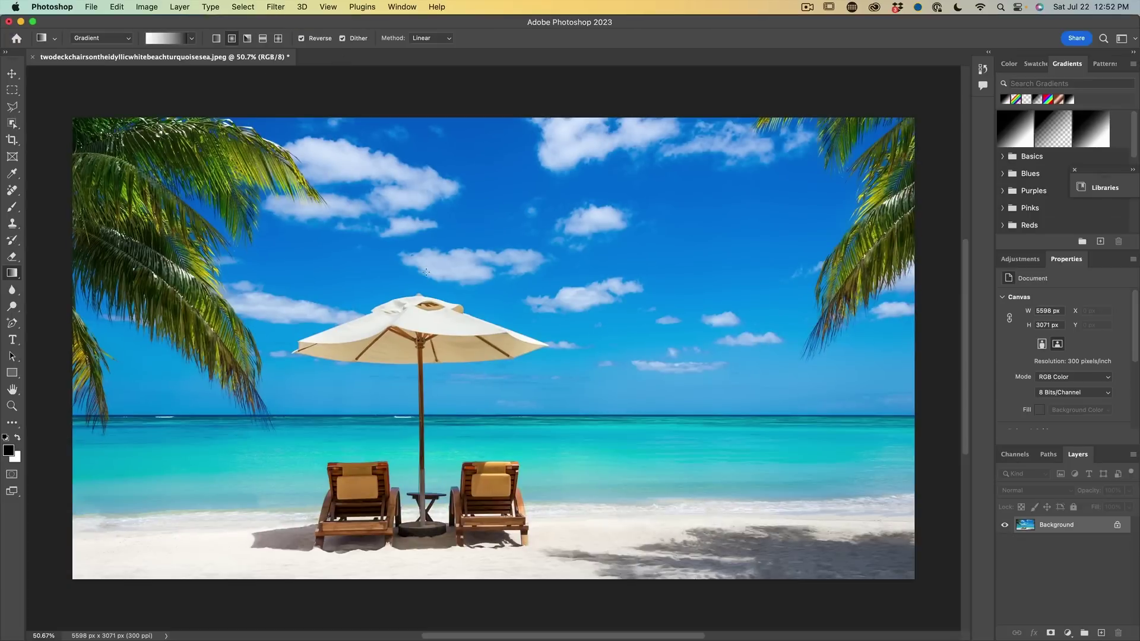
{"action": "left_click_drag", "start_coordinate": [438, 313], "coordinate": [540, 417]}
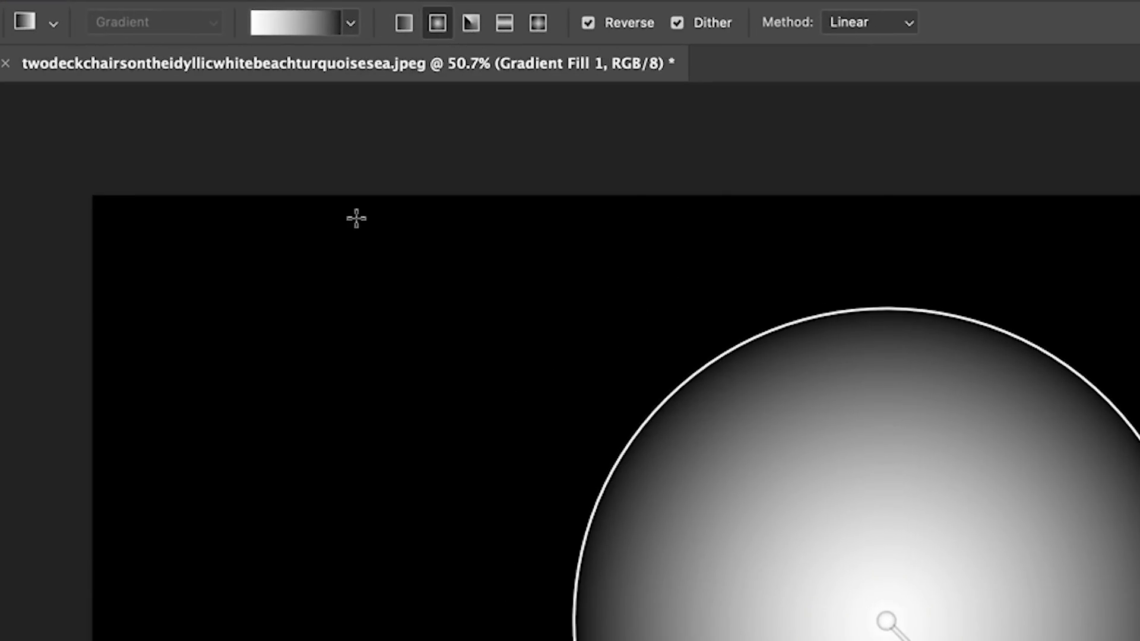
- Browse the Legacy Gradients folder in the gradient preset picker
{"action": "left_click", "coordinate": [349, 26]}
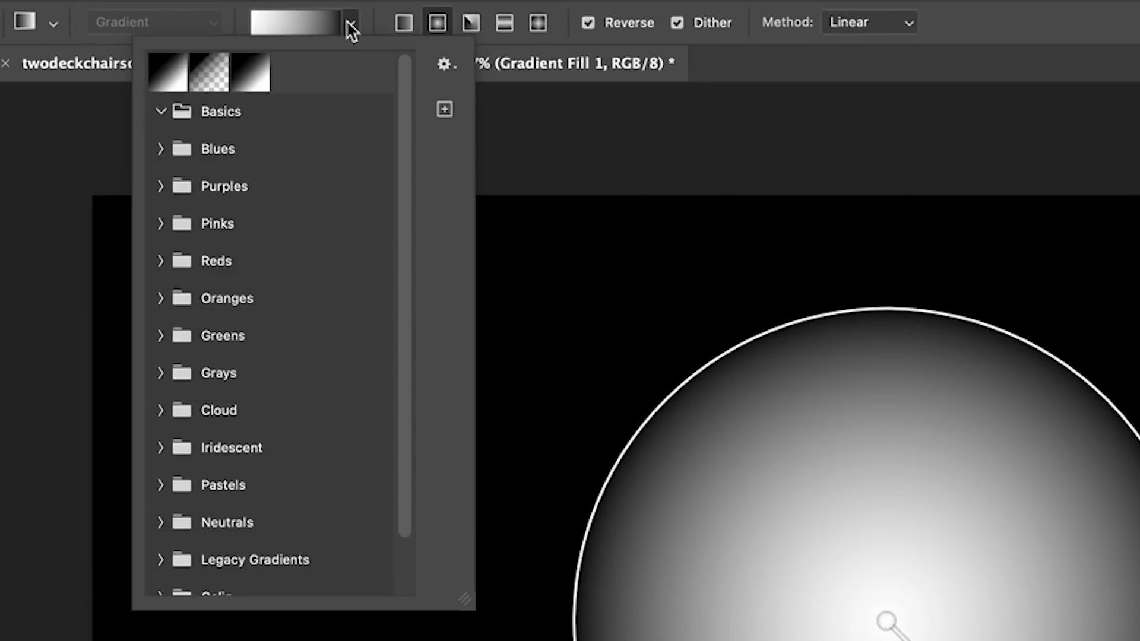
{"action": "scroll", "coordinate": [232, 448], "scroll_direction": "down", "scroll_amount": 2}
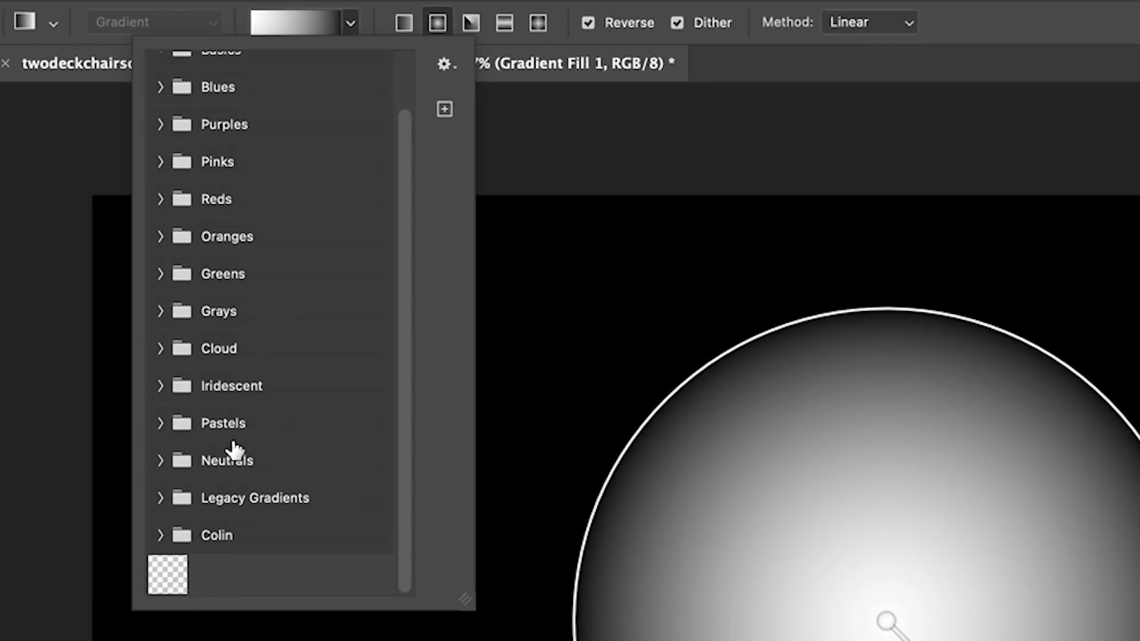
{"action": "left_click", "coordinate": [157, 497]}
{"action": "scroll", "coordinate": [232, 448], "scroll_direction": "down", "scroll_amount": 3}
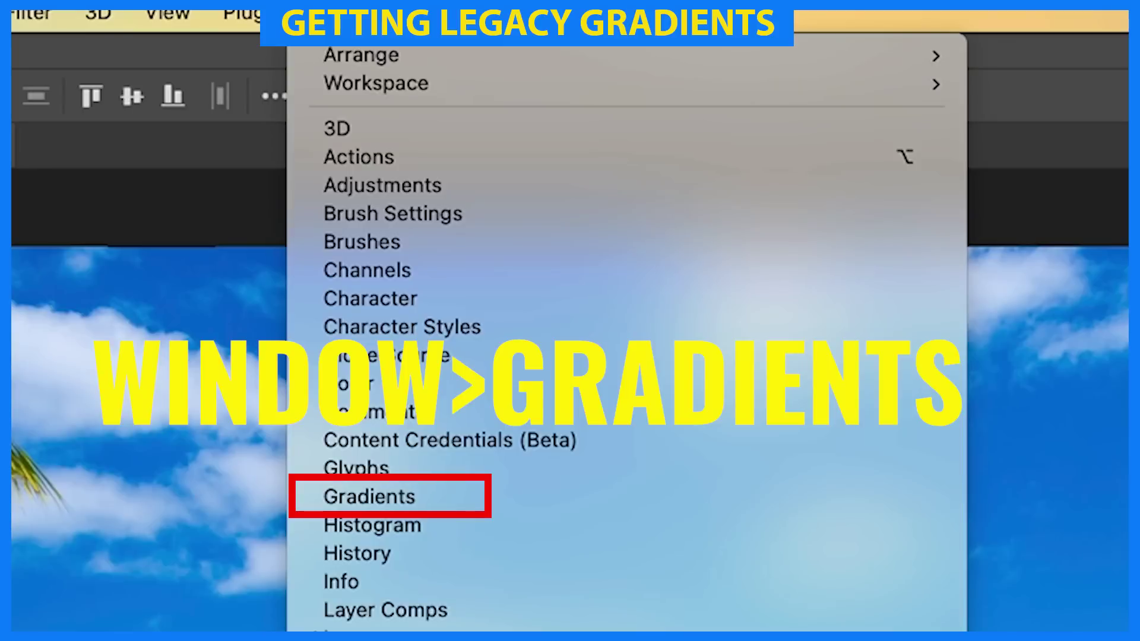
- Load the Legacy Gradients set into the library from the Gradients panel menu
{"action": "left_click", "coordinate": [407, 499]}
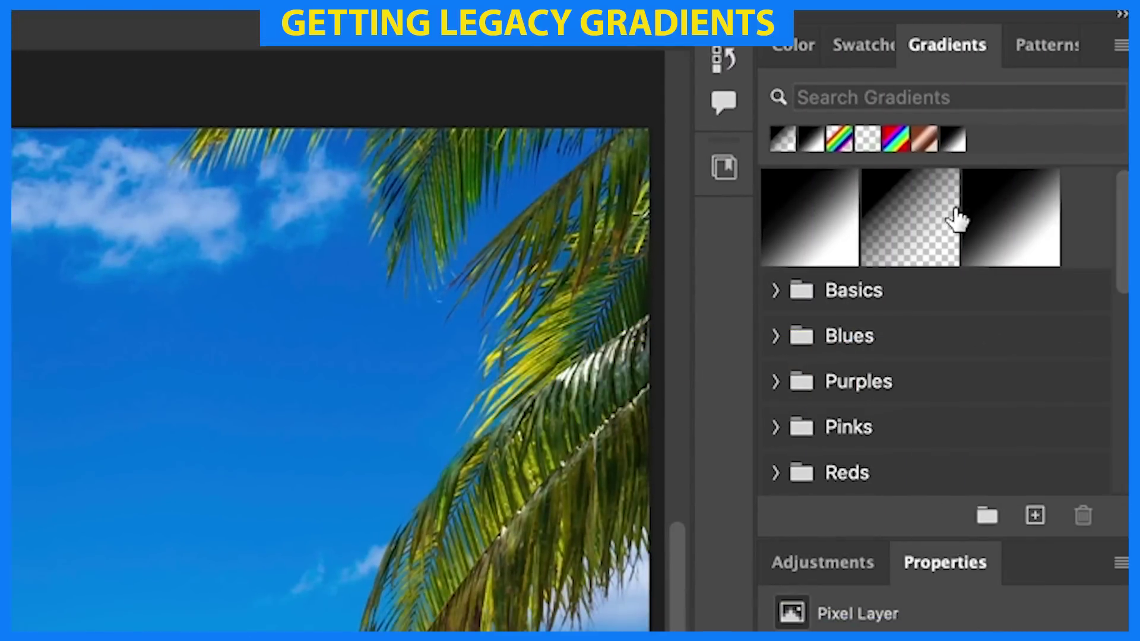
{"action": "left_click", "coordinate": [1121, 45]}
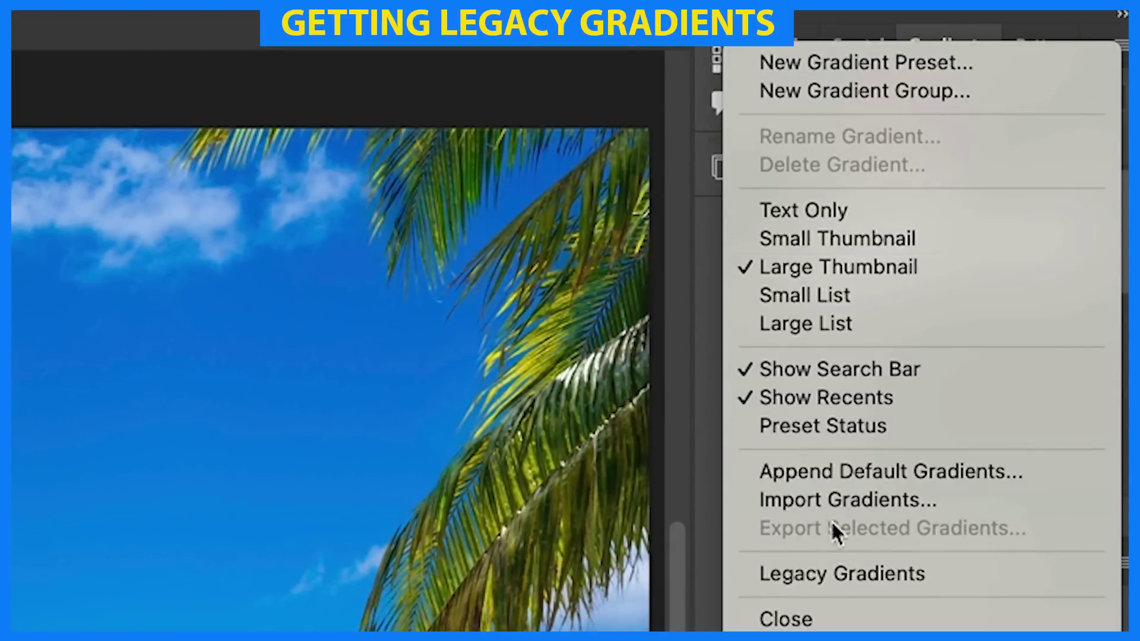
{"action": "left_click", "coordinate": [840, 563]}
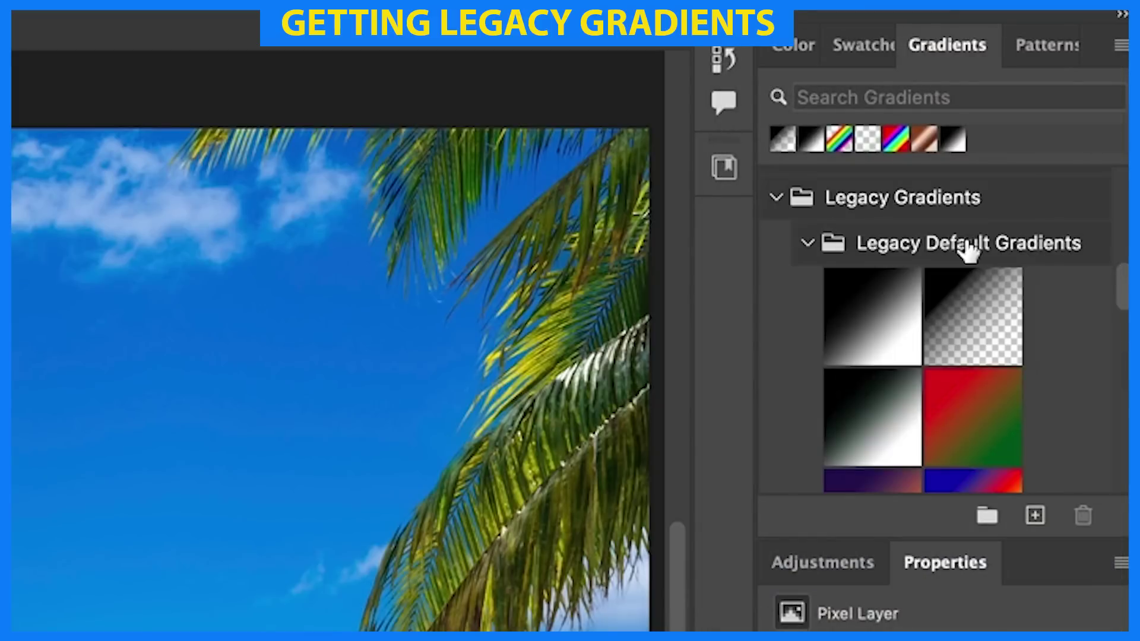
{"action": "scroll", "coordinate": [979, 255], "scroll_direction": "down", "scroll_amount": 6}
{"action": "scroll", "coordinate": [1006, 277], "scroll_direction": "down", "scroll_amount": 10}
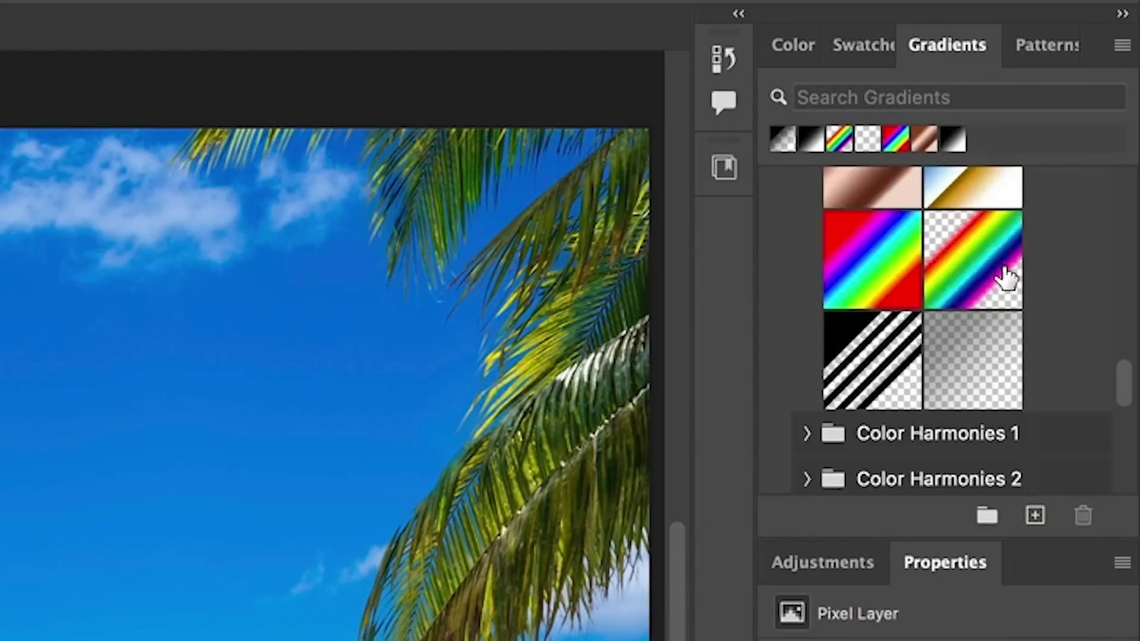
{"action": "scroll", "coordinate": [1005, 277], "scroll_direction": "down", "scroll_amount": 3}
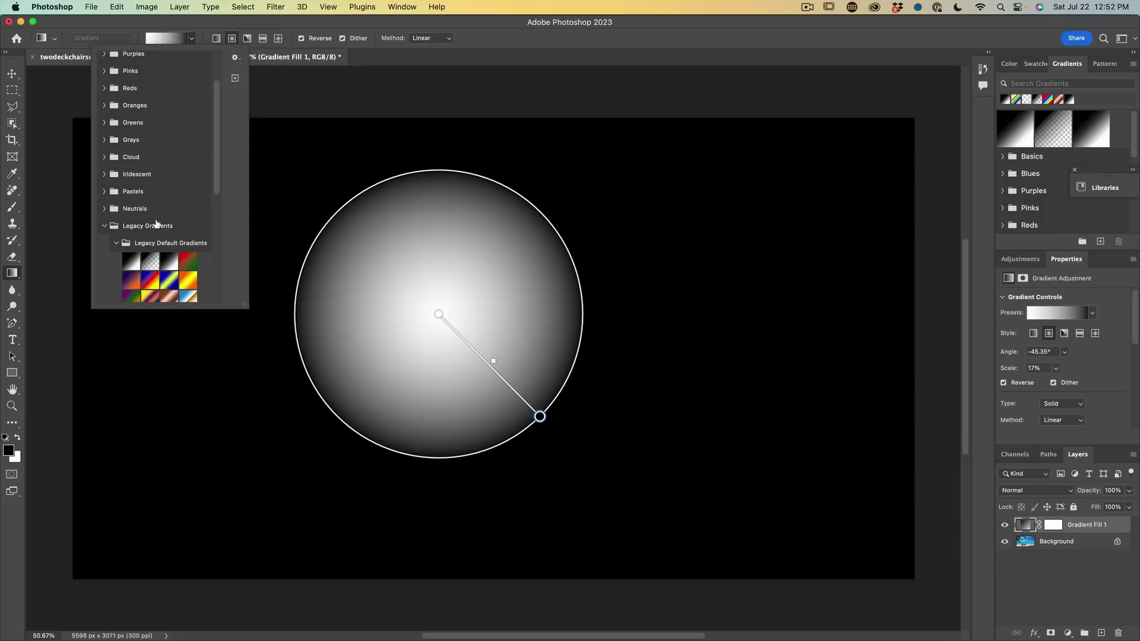
{"action": "scroll", "coordinate": [152, 216], "scroll_direction": "down", "scroll_amount": 2}
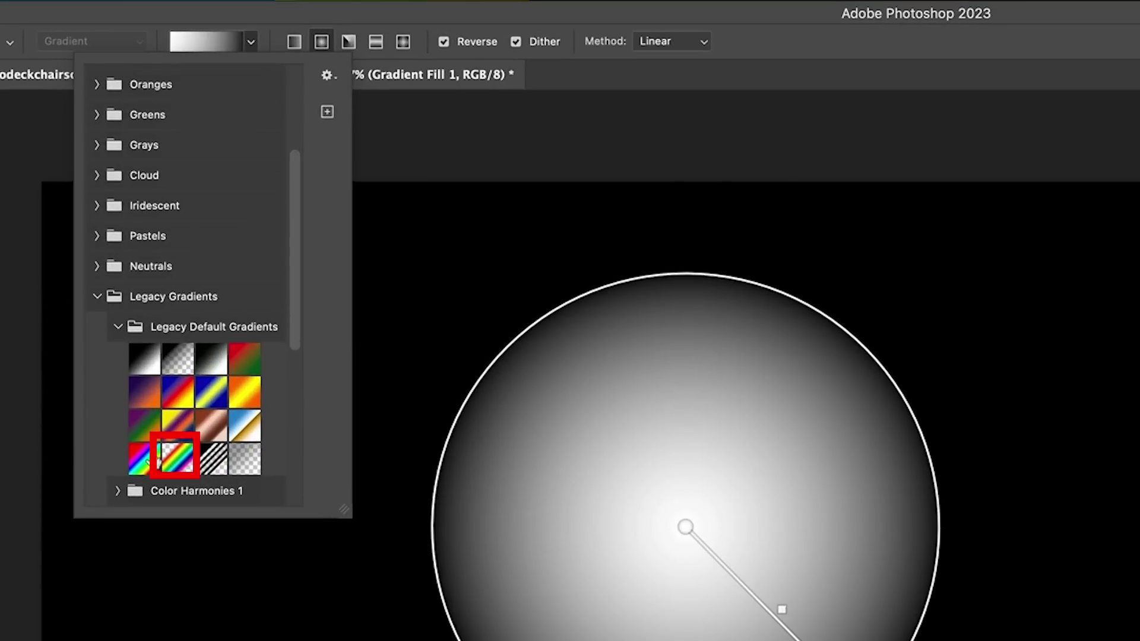
- Apply the Transparent Rainbow preset, enlarge it to 27% scale and shift its centre down-right
{"action": "left_click", "coordinate": [175, 457]}
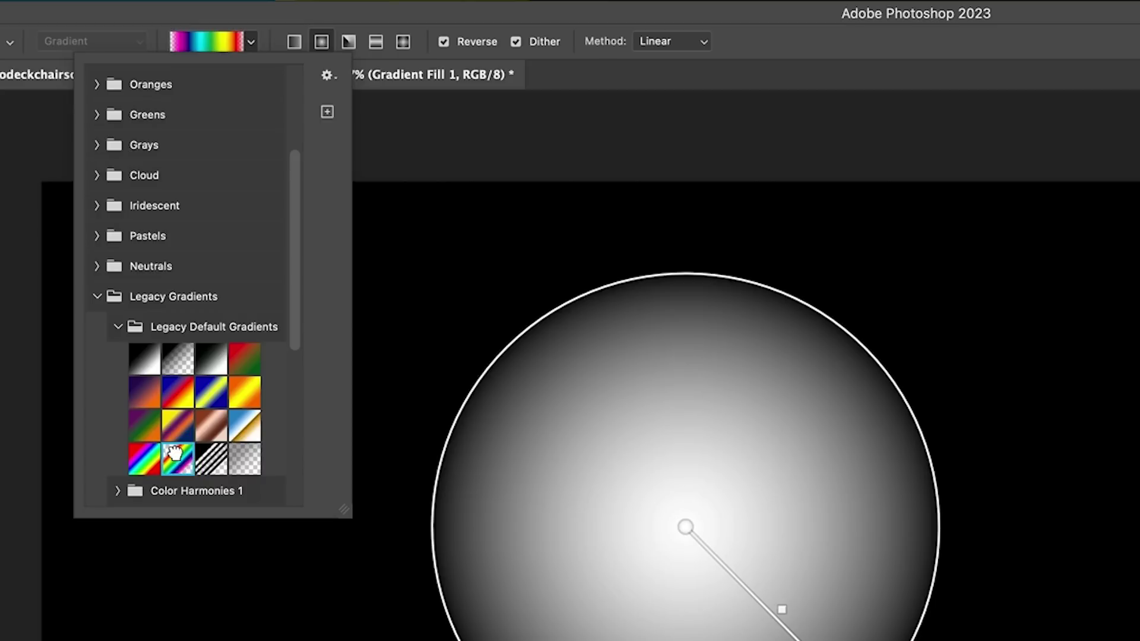
{"action": "left_click", "coordinate": [615, 383]}
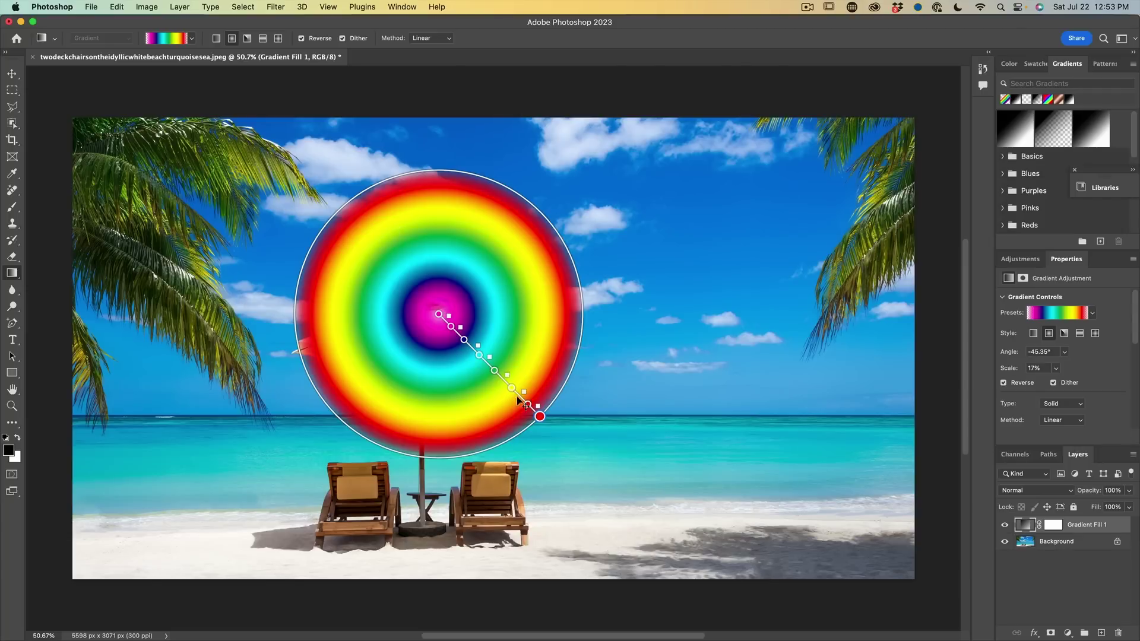
{"action": "left_click_drag", "start_coordinate": [540, 417], "coordinate": [606, 464]}
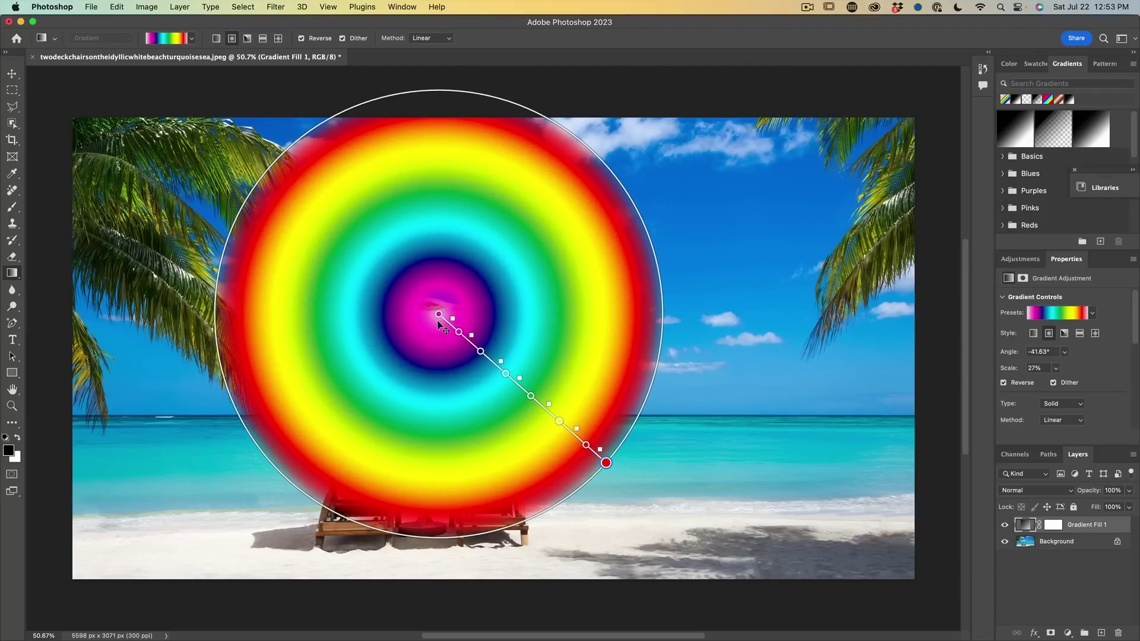
{"action": "left_click_drag", "start_coordinate": [438, 325], "coordinate": [462, 348]}
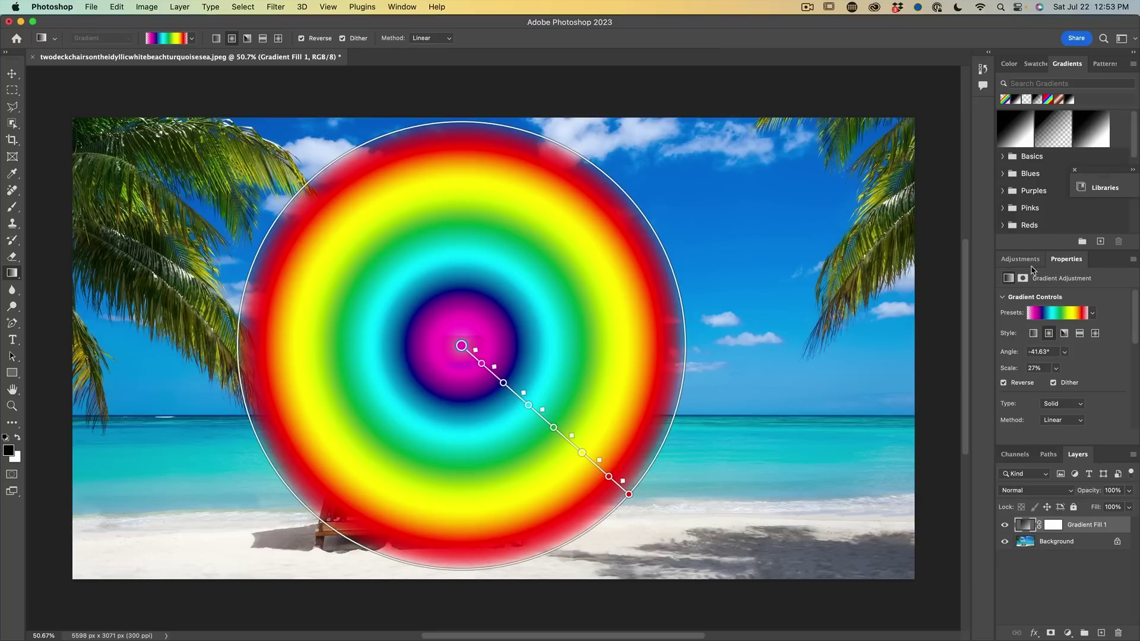
- Bunch the red, yellow, cyan, navy and magenta colour stops left between locations 5 and 39
{"action": "left_click_drag", "start_coordinate": [1132, 178], "coordinate": [1131, 165]}
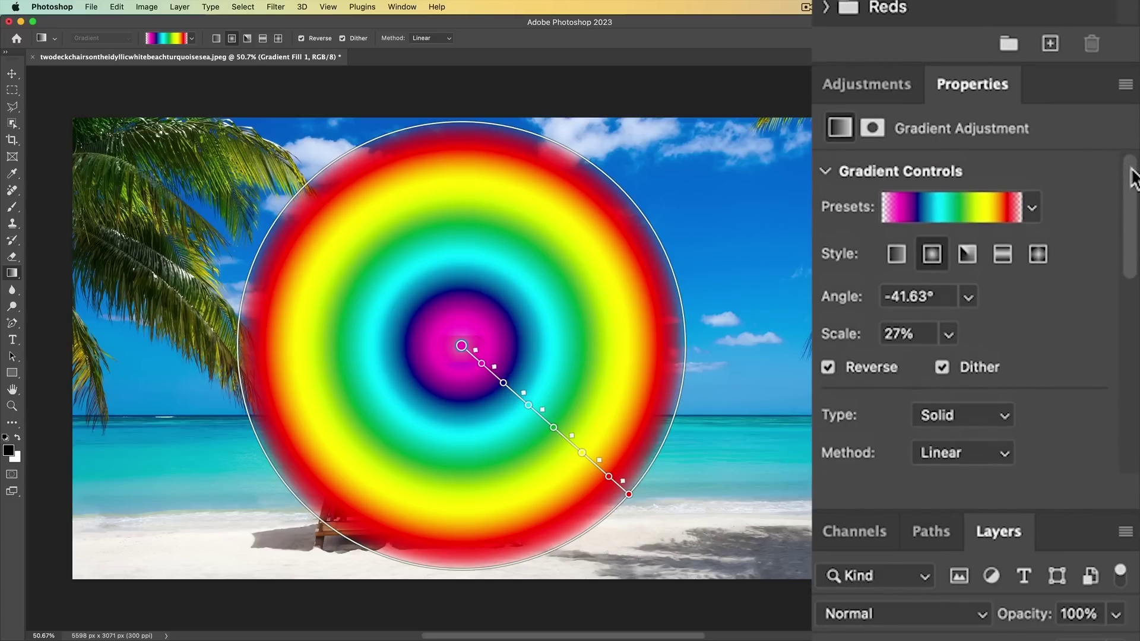
{"action": "left_click_drag", "start_coordinate": [1133, 178], "coordinate": [1131, 272]}
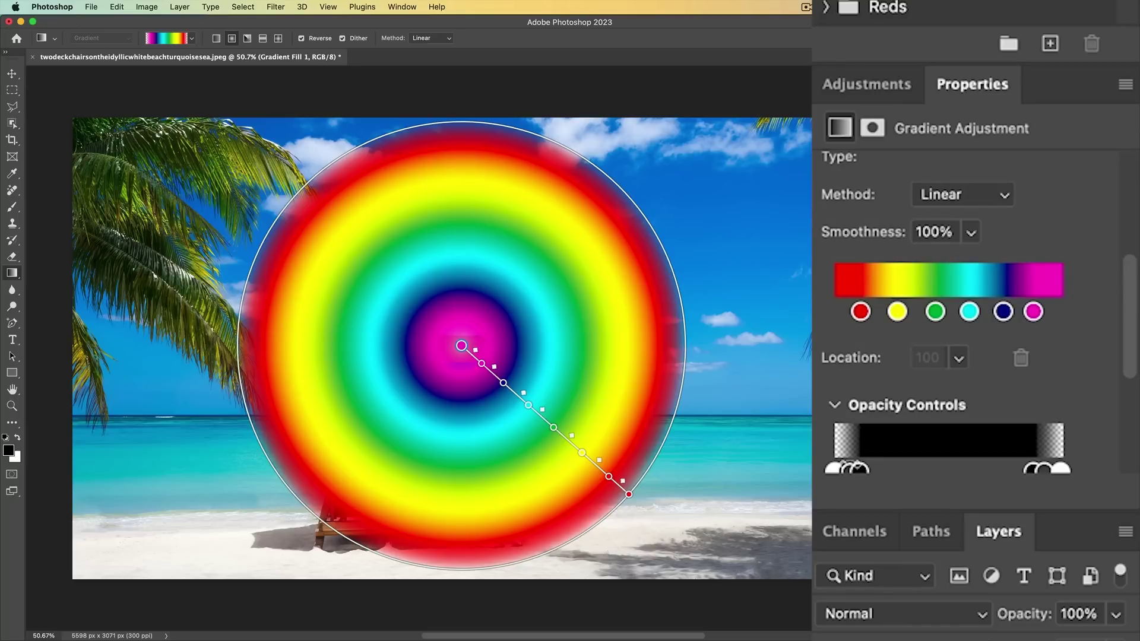
{"action": "left_click_drag", "start_coordinate": [1132, 297], "coordinate": [1130, 309]}
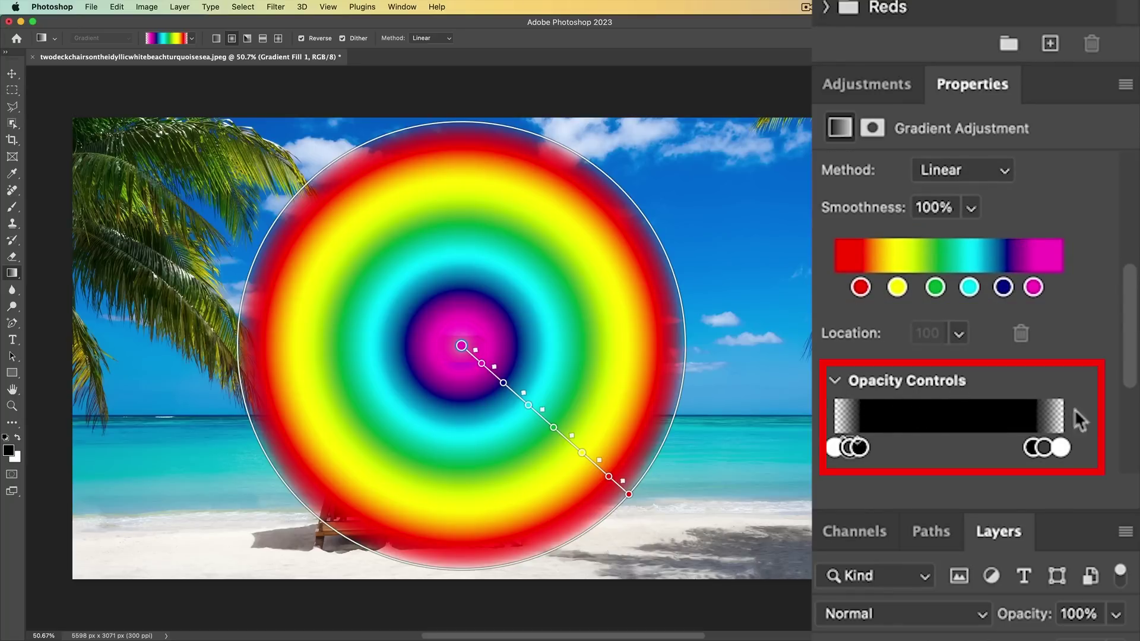
{"action": "left_click_drag", "start_coordinate": [860, 288], "coordinate": [845, 289]}
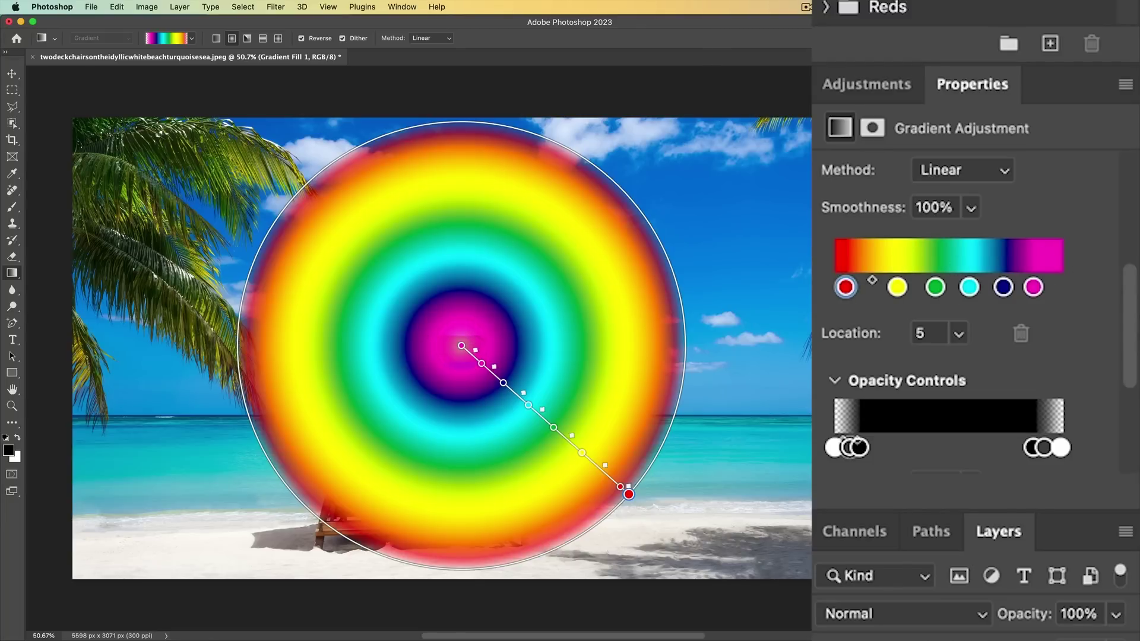
{"action": "mouse_move", "coordinate": [897, 288]}
{"action": "left_mouse_down"}
{"action": "mouse_move", "coordinate": [867, 289]}
{"action": "mouse_move", "coordinate": [934, 289]}
{"action": "mouse_move", "coordinate": [882, 288]}
{"action": "left_mouse_up"}
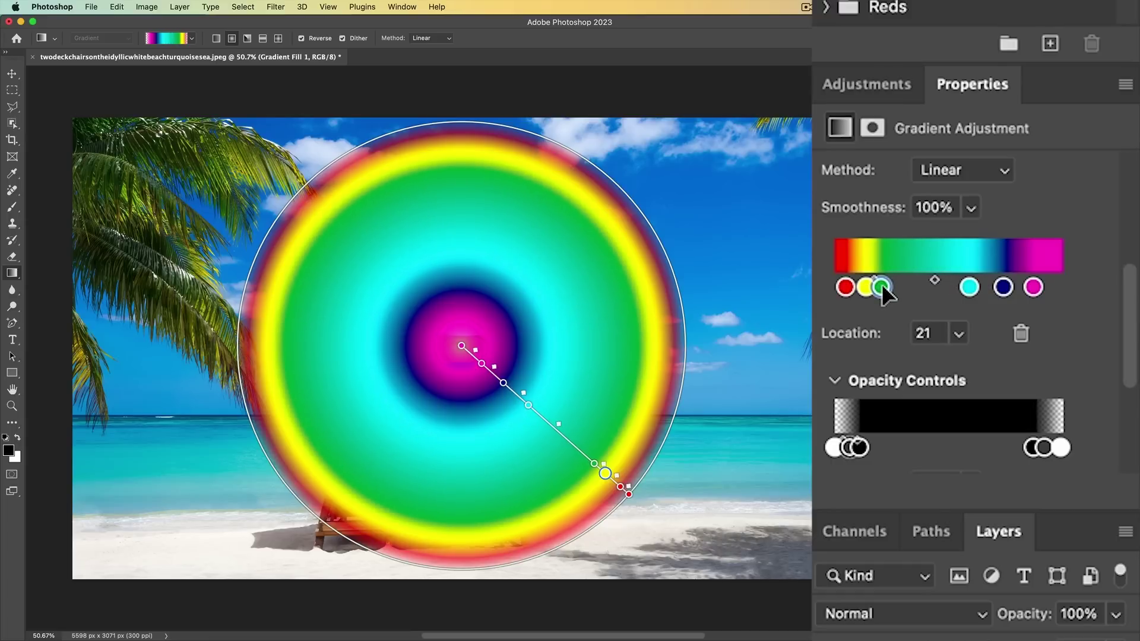
{"action": "left_click_drag", "start_coordinate": [970, 287], "coordinate": [913, 289]}
{"action": "left_click_drag", "start_coordinate": [1033, 287], "coordinate": [924, 289]}
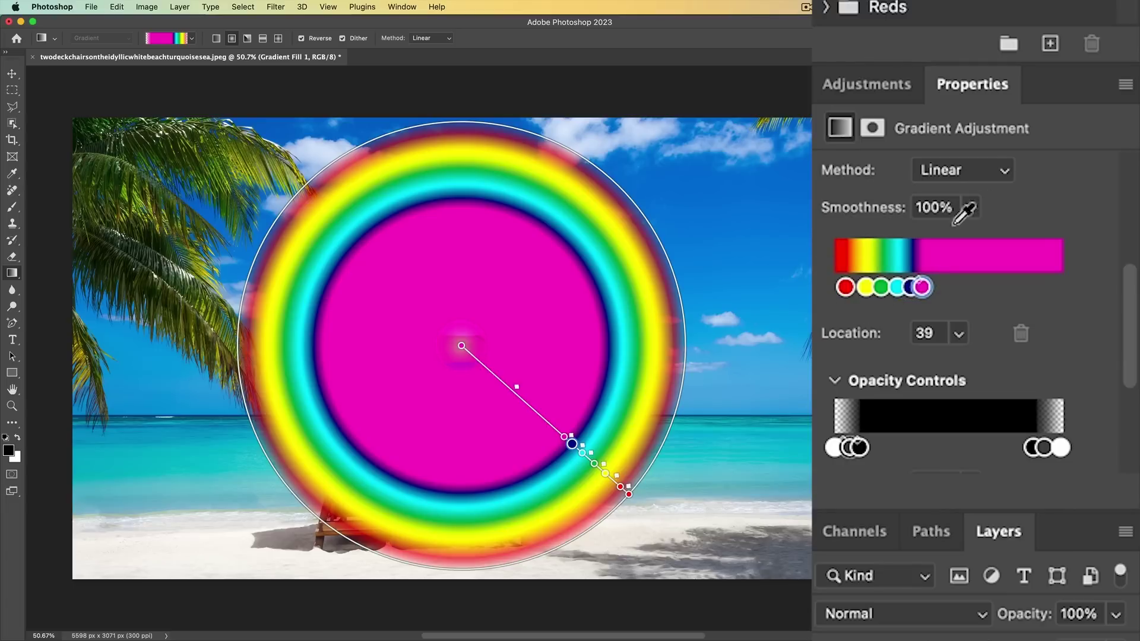
{"action": "left_click_drag", "start_coordinate": [973, 84], "coordinate": [805, 74]}
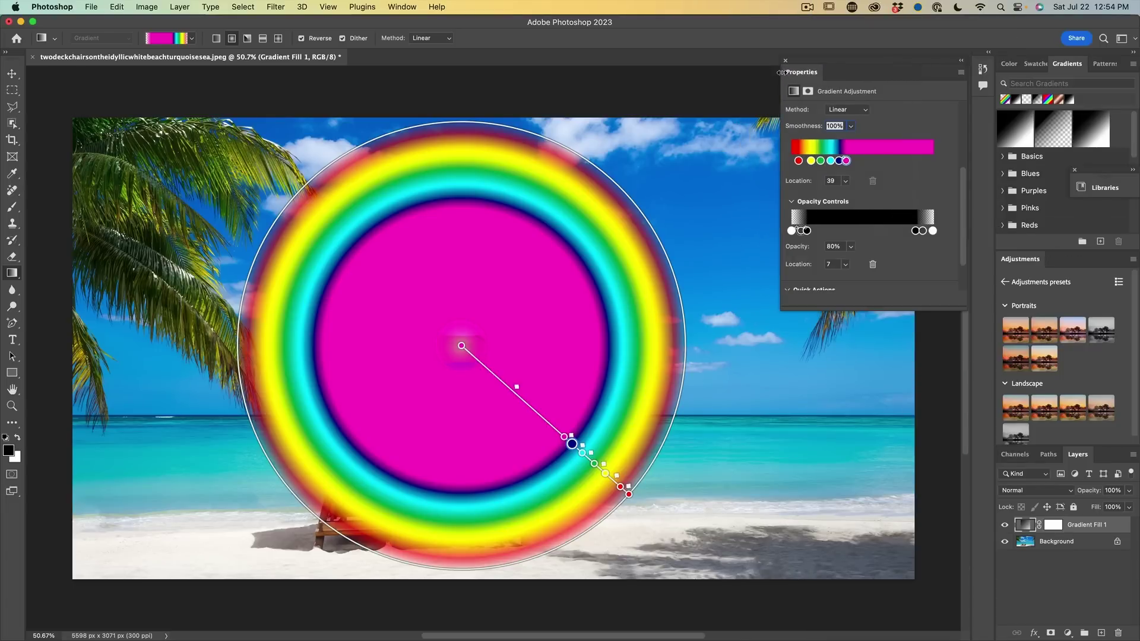
- Stretch the floating gradient properties into a wide strip and bring the rainbow into view
{"action": "left_click_drag", "start_coordinate": [780, 73], "coordinate": [22, 68]}
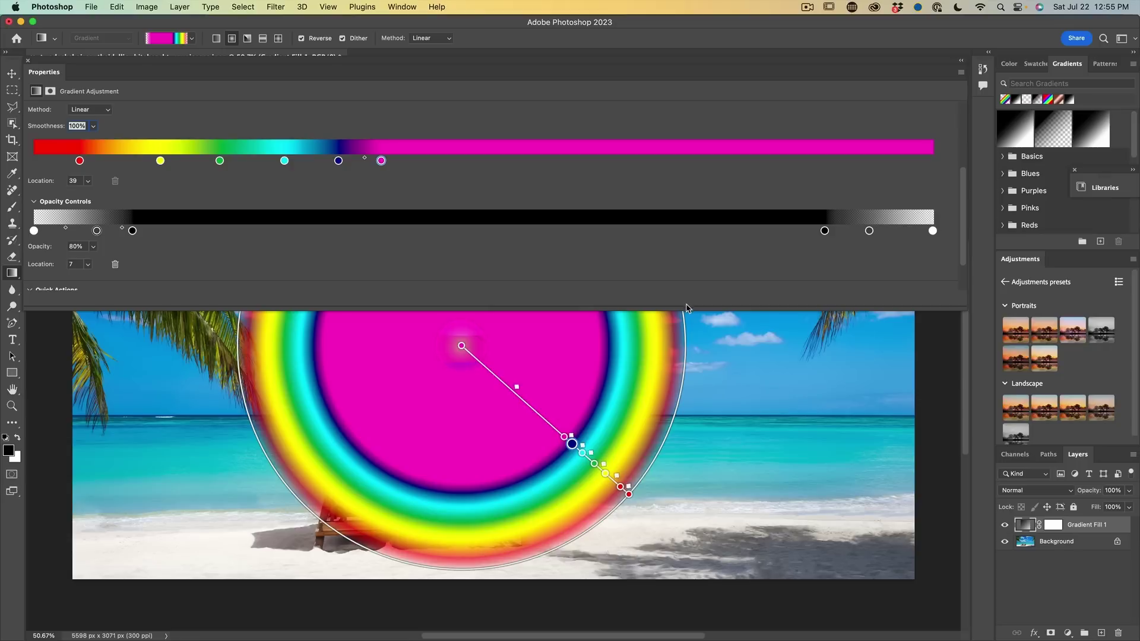
{"action": "left_click_drag", "start_coordinate": [687, 307], "coordinate": [684, 281]}
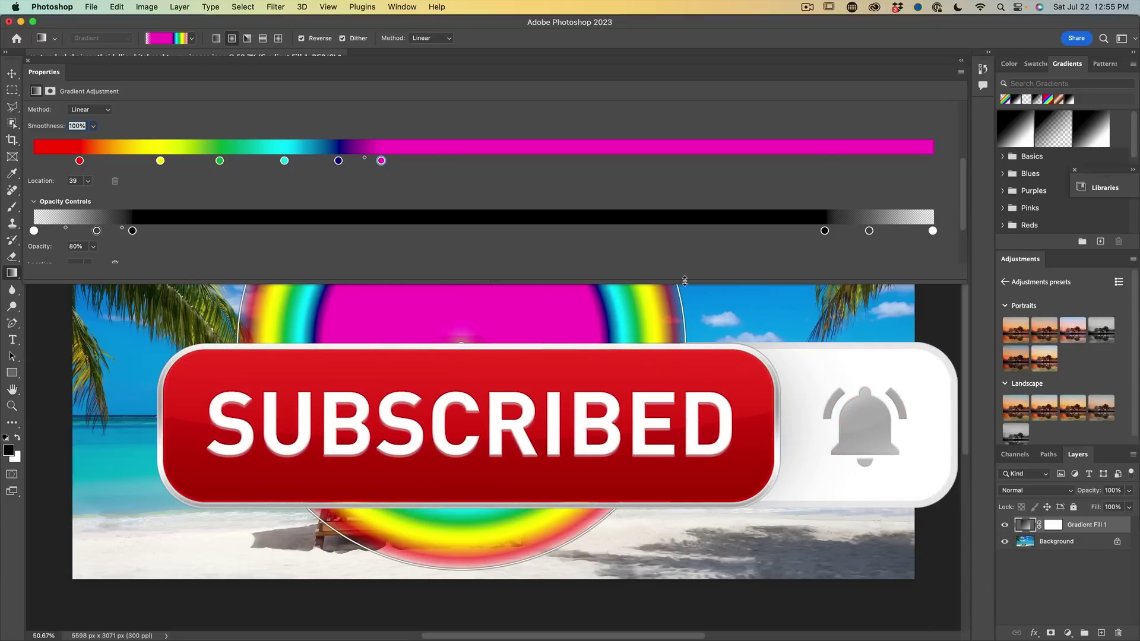
{"action": "left_click_drag", "start_coordinate": [685, 280], "coordinate": [685, 291]}
{"action": "scroll", "coordinate": [613, 413], "scroll_direction": "up", "scroll_amount": 2}
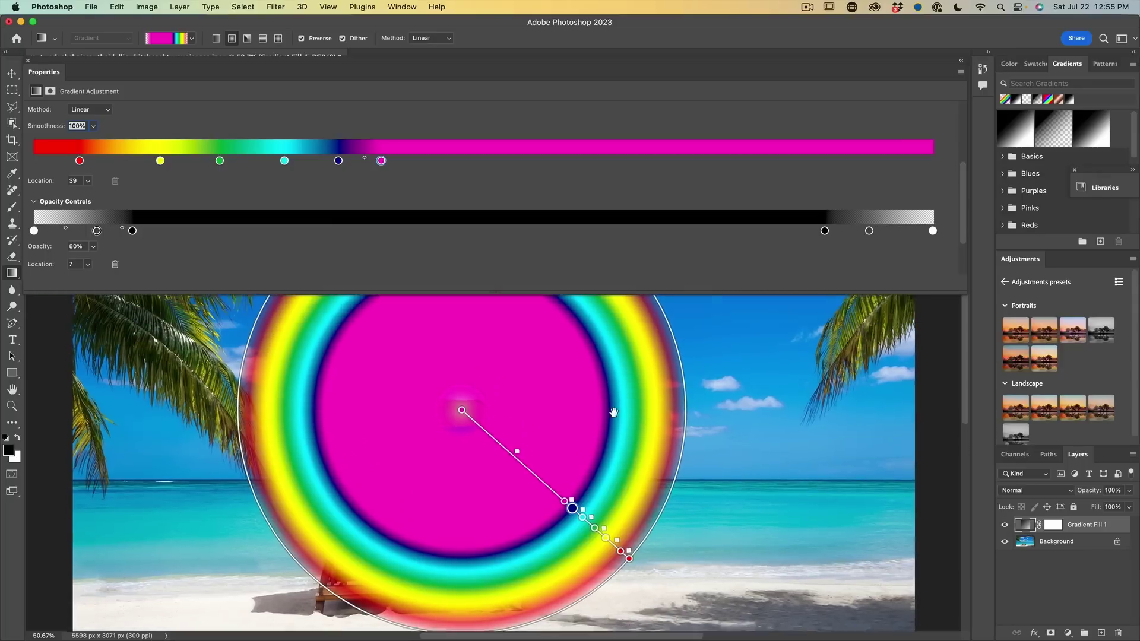
{"action": "left_click_drag", "start_coordinate": [613, 412], "coordinate": [659, 512]}
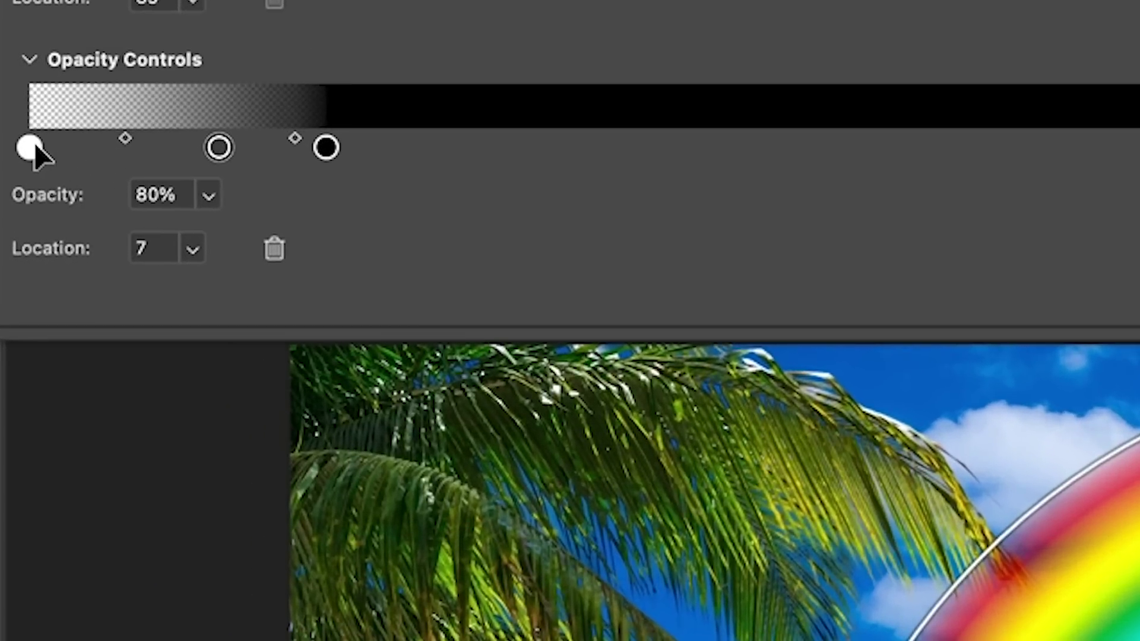
- Delete the extra opacity stops and pull the transparent end stop inward to location 89
{"action": "left_click", "coordinate": [33, 146]}
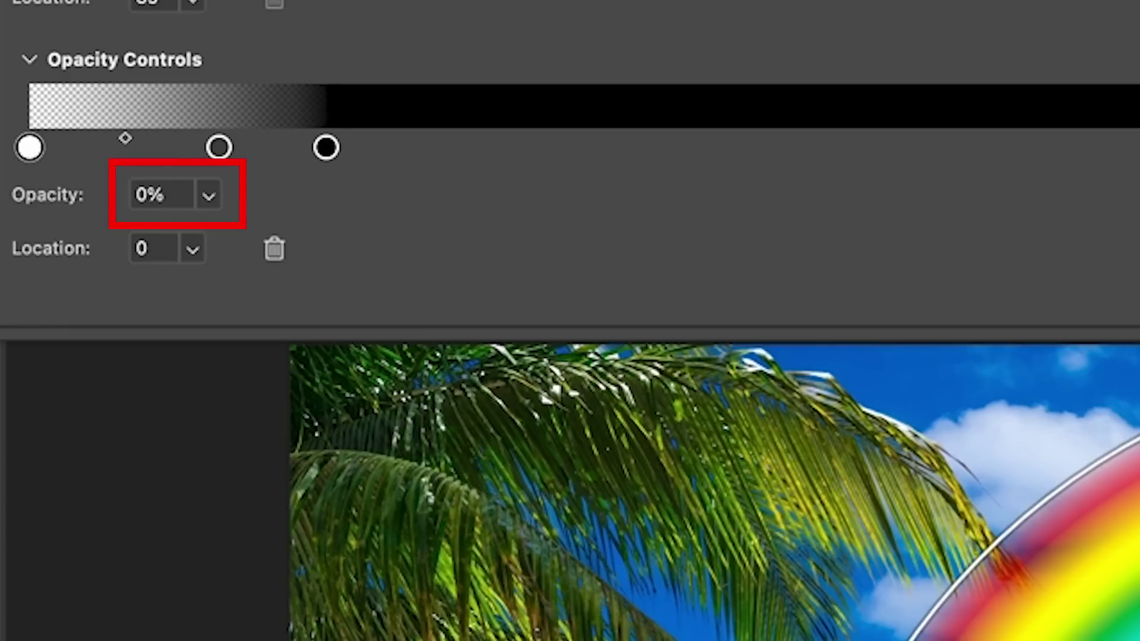
{"action": "left_click", "coordinate": [219, 148]}
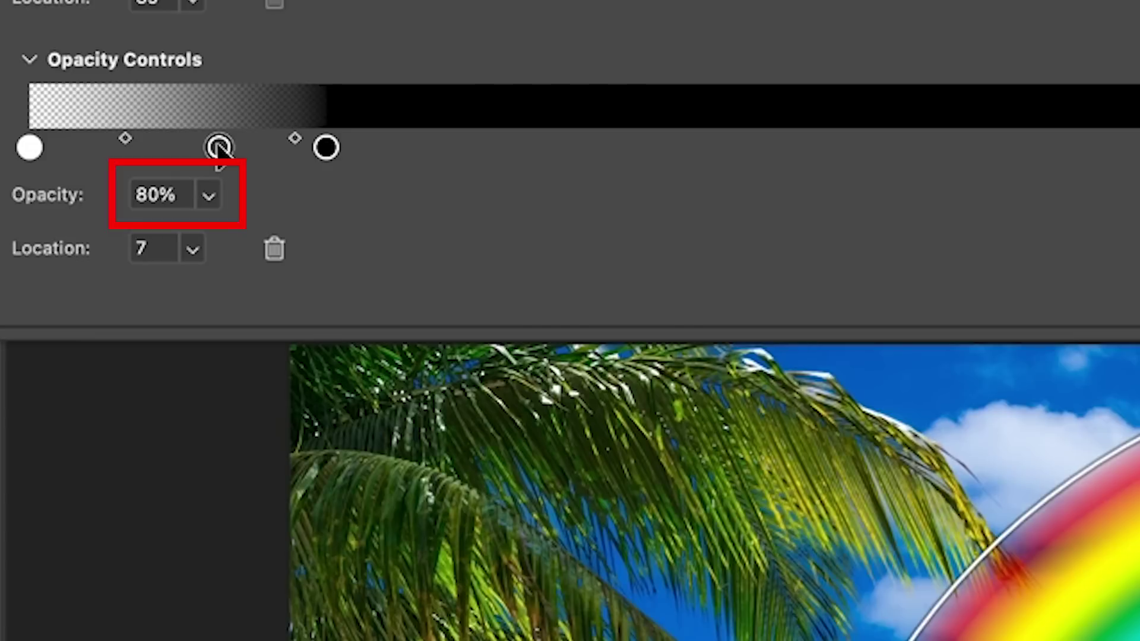
{"action": "left_click", "coordinate": [326, 146]}
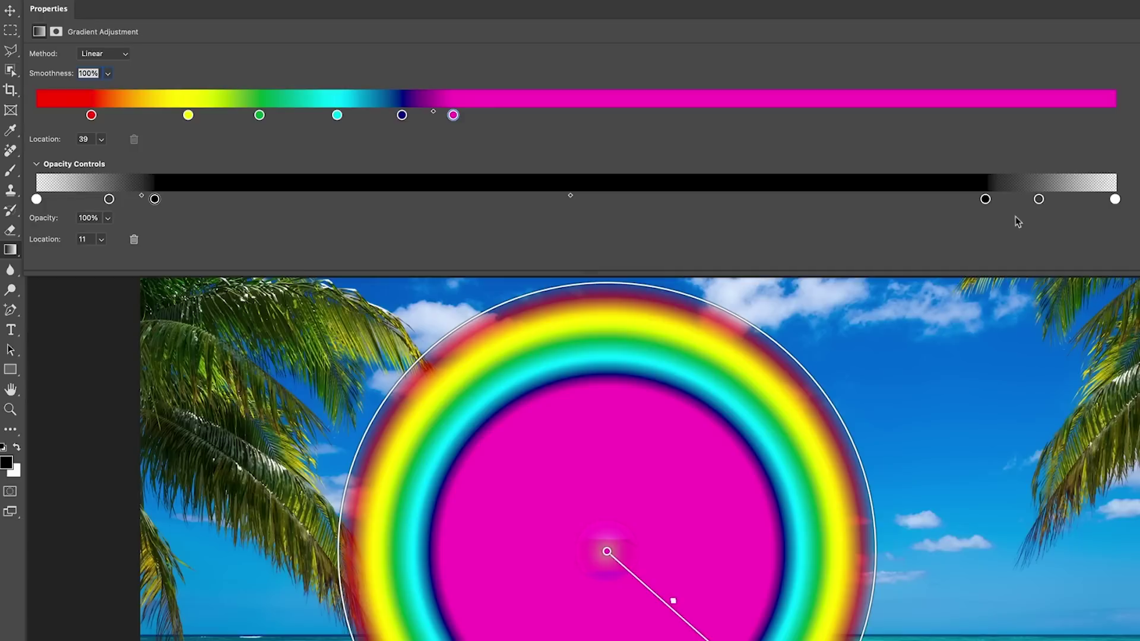
{"action": "left_click_drag", "start_coordinate": [986, 201], "coordinate": [977, 244]}
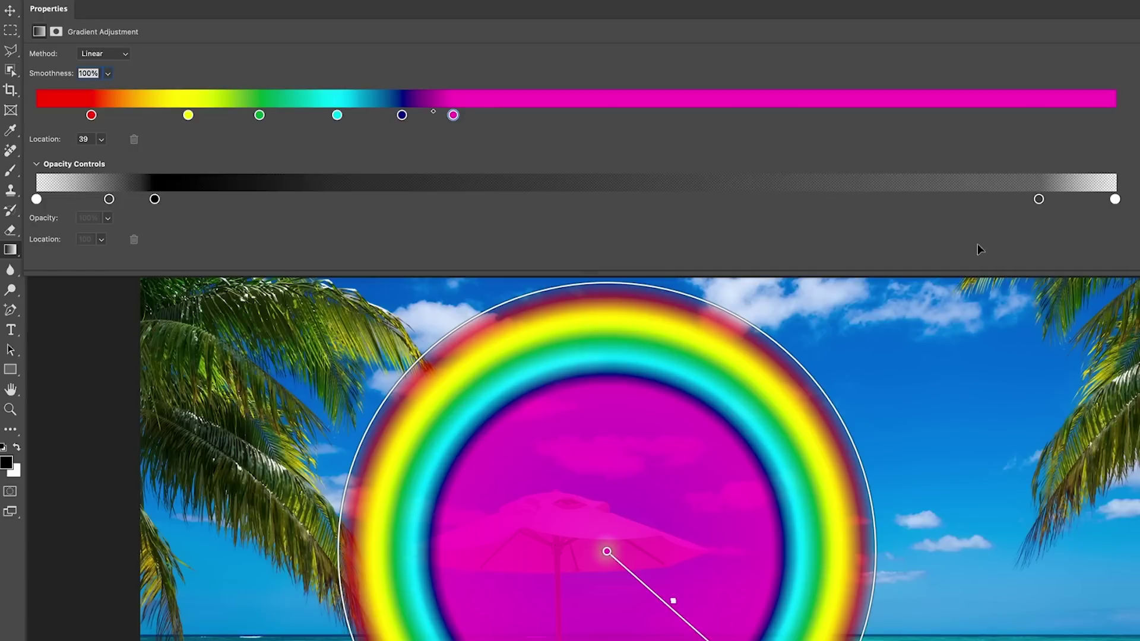
{"action": "left_click", "coordinate": [1040, 201]}
{"action": "left_click_drag", "start_coordinate": [1035, 200], "coordinate": [1031, 255]}
{"action": "left_click", "coordinate": [1116, 200]}
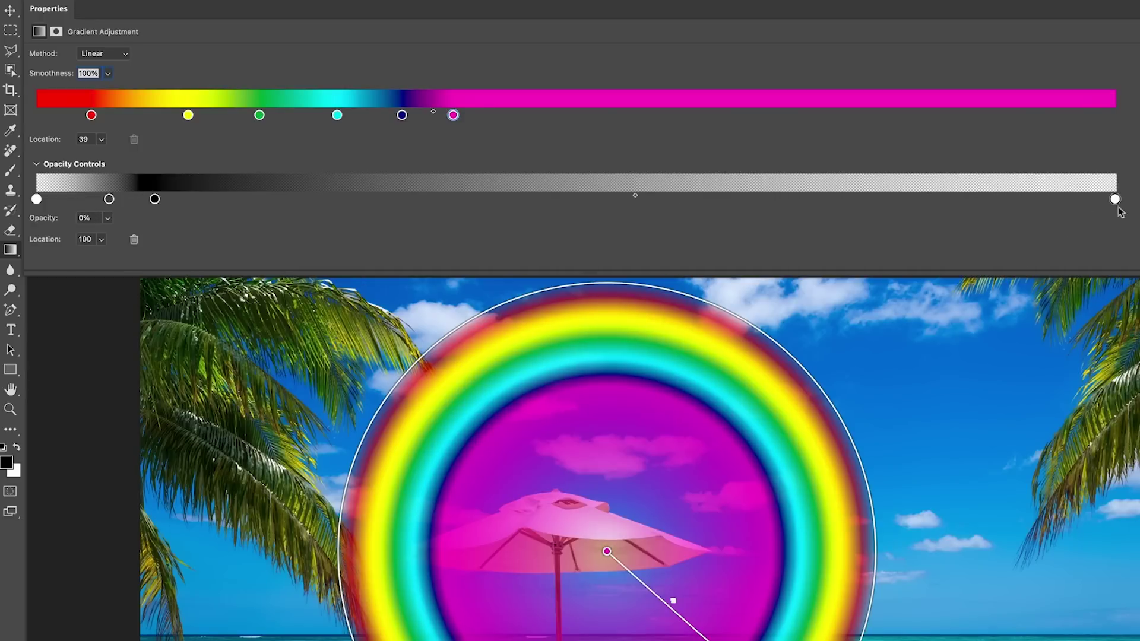
{"action": "left_click_drag", "start_coordinate": [1107, 200], "coordinate": [849, 200]}
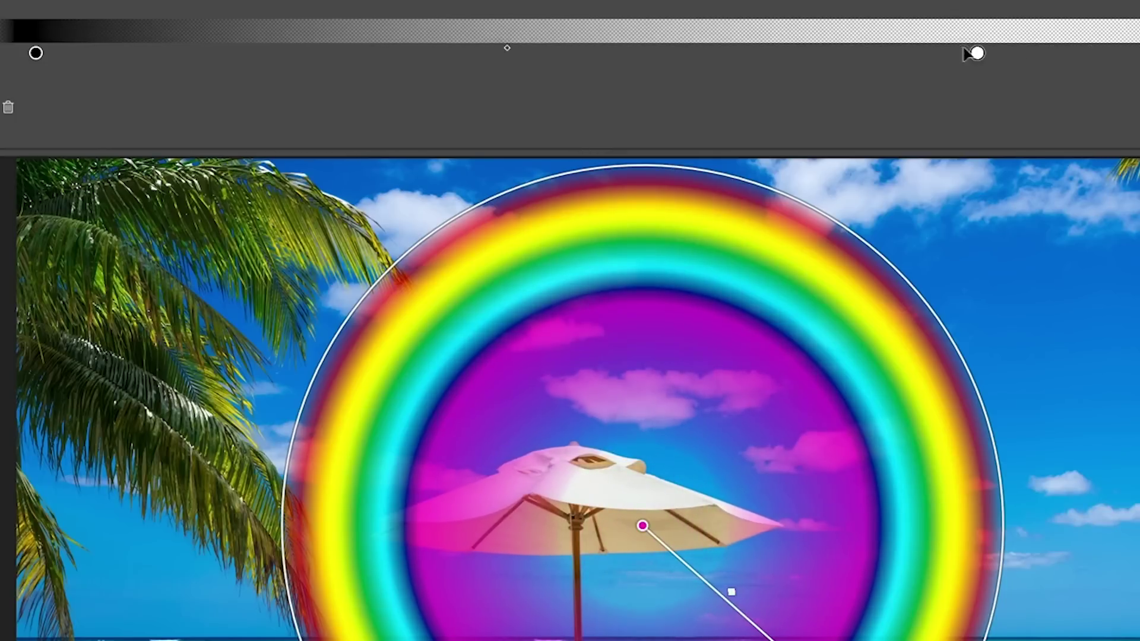
{"action": "left_click_drag", "start_coordinate": [968, 53], "coordinate": [564, 51]}
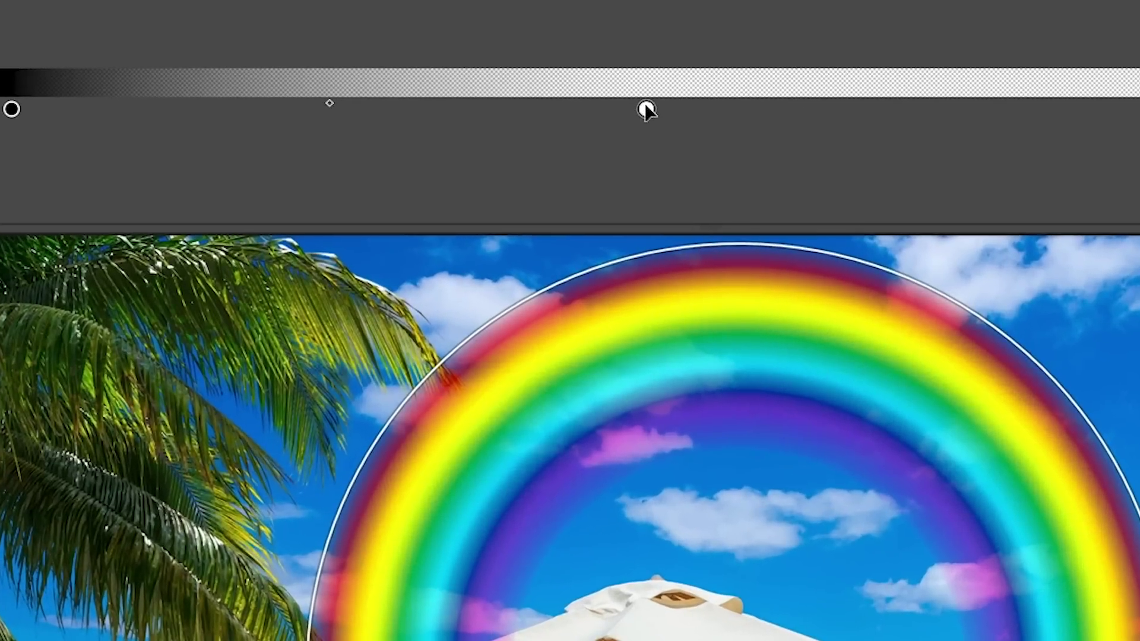
- Fade the inner bands to transparent with the fully opaque stop at location 10 and a softer midpoint
{"action": "left_click_drag", "start_coordinate": [461, 229], "coordinate": [378, 229]}
{"action": "left_click_drag", "start_coordinate": [482, 110], "coordinate": [272, 108]}
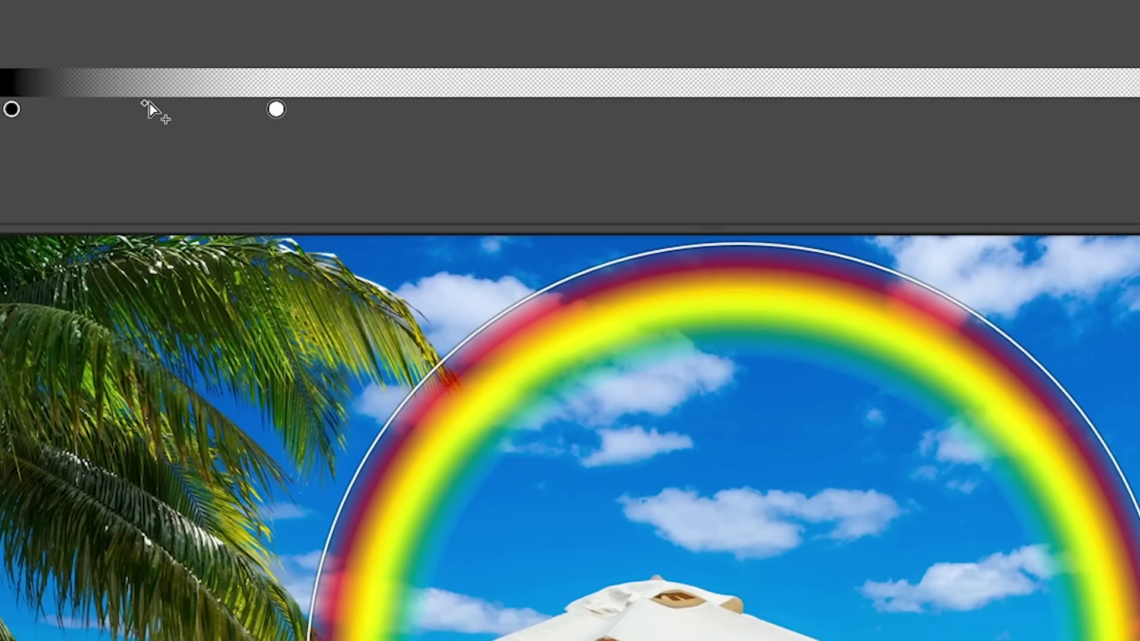
{"action": "mouse_move", "coordinate": [143, 102]}
{"action": "left_mouse_down"}
{"action": "mouse_move", "coordinate": [215, 114]}
{"action": "mouse_move", "coordinate": [214, 102]}
{"action": "mouse_move", "coordinate": [56, 108]}
{"action": "mouse_move", "coordinate": [176, 110]}
{"action": "mouse_move", "coordinate": [126, 107]}
{"action": "left_mouse_up"}
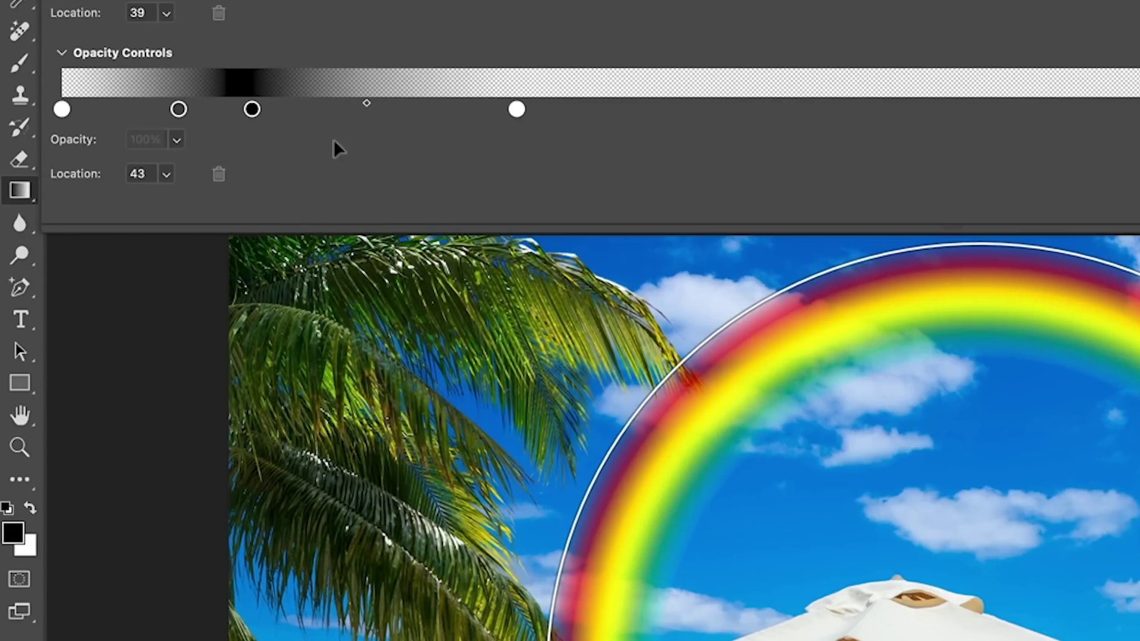
{"action": "left_click", "coordinate": [176, 109]}
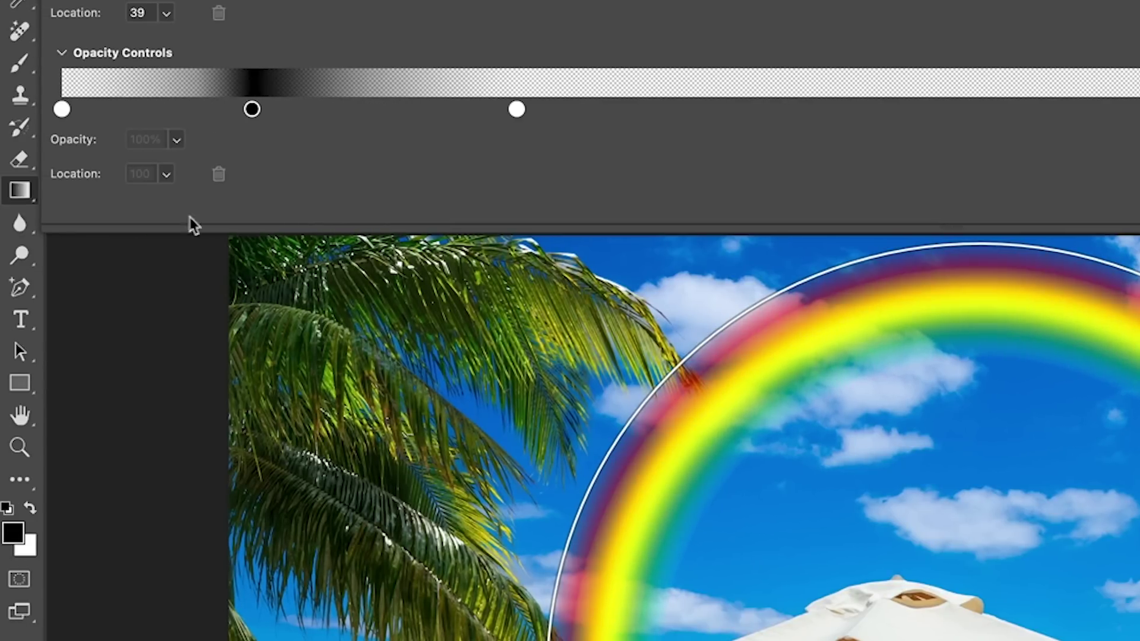
{"action": "left_click_drag", "start_coordinate": [251, 110], "coordinate": [158, 106]}
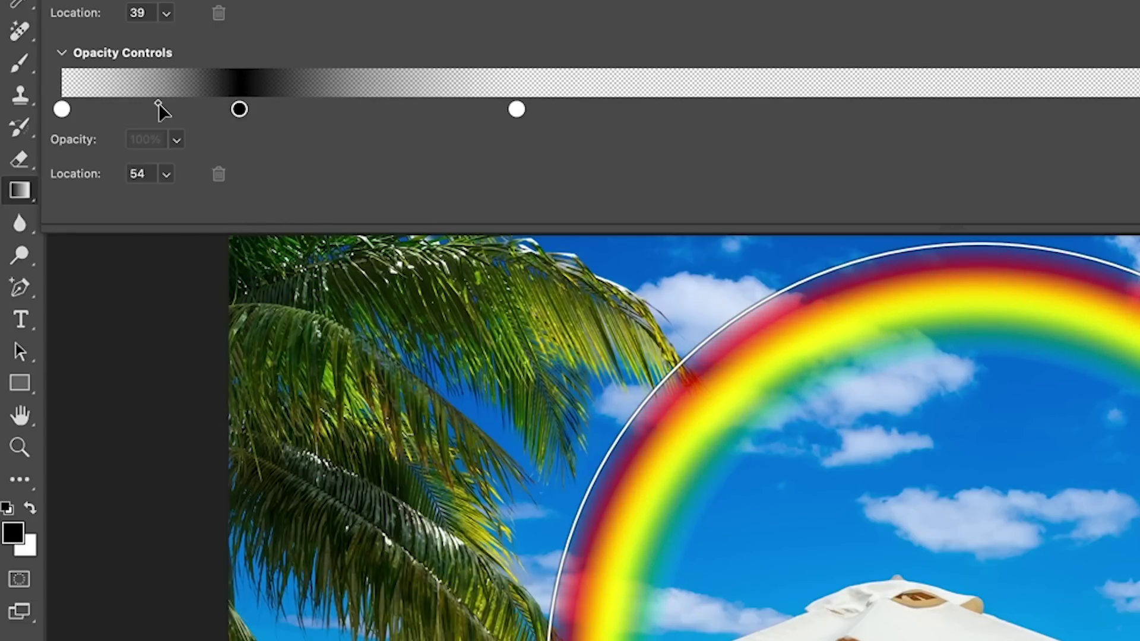
{"action": "left_click", "coordinate": [240, 110]}
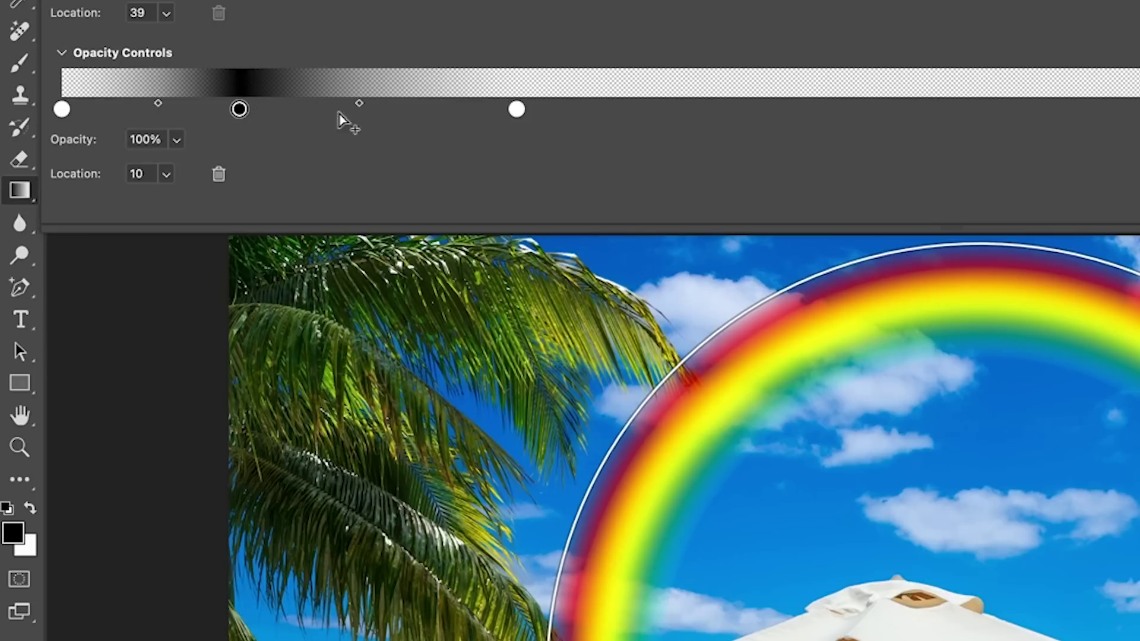
{"action": "left_click_drag", "start_coordinate": [358, 106], "coordinate": [394, 109]}
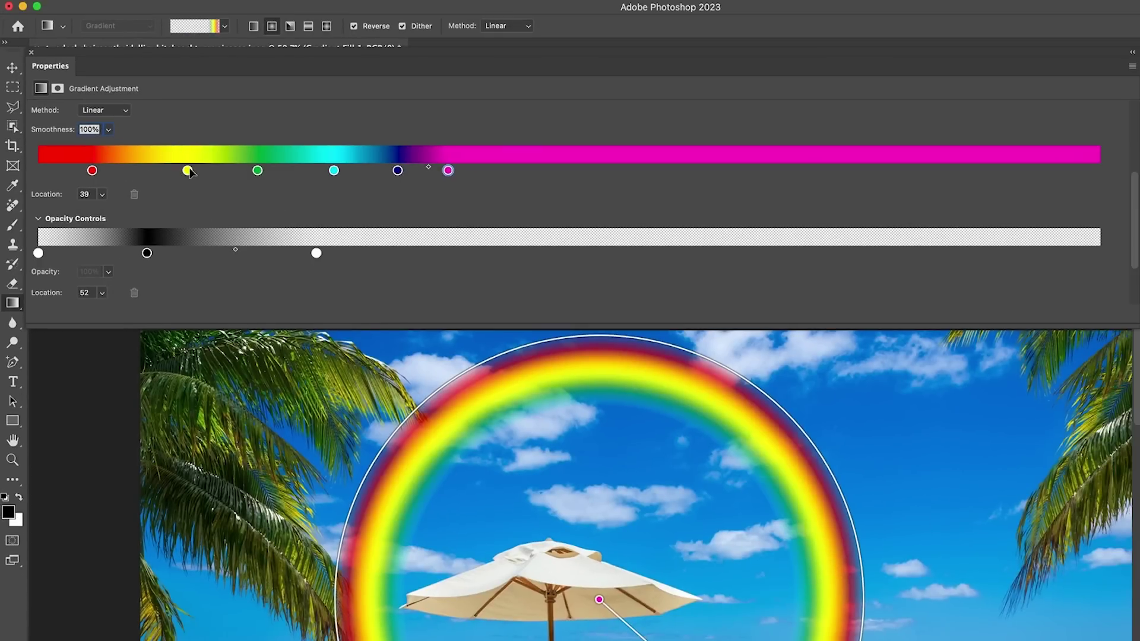
- Slide the yellow, green, cyan, dark blue and magenta colour stops closer together toward red
{"action": "left_click_drag", "start_coordinate": [189, 171], "coordinate": [144, 171]}
{"action": "left_click_drag", "start_coordinate": [257, 171], "coordinate": [192, 172]}
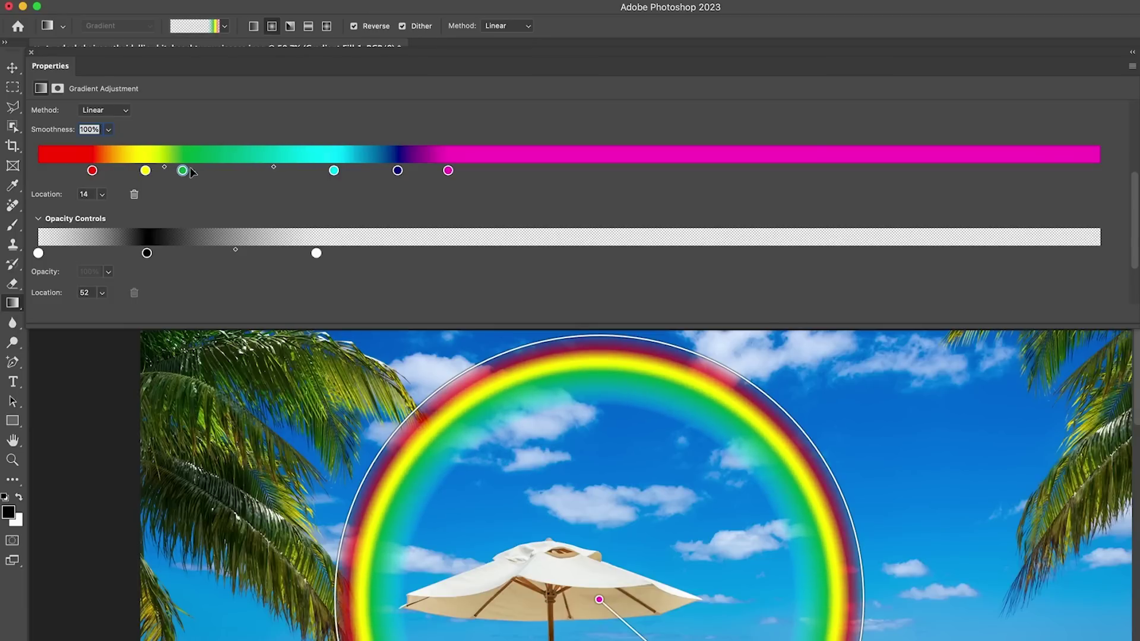
{"action": "left_click_drag", "start_coordinate": [334, 172], "coordinate": [219, 173]}
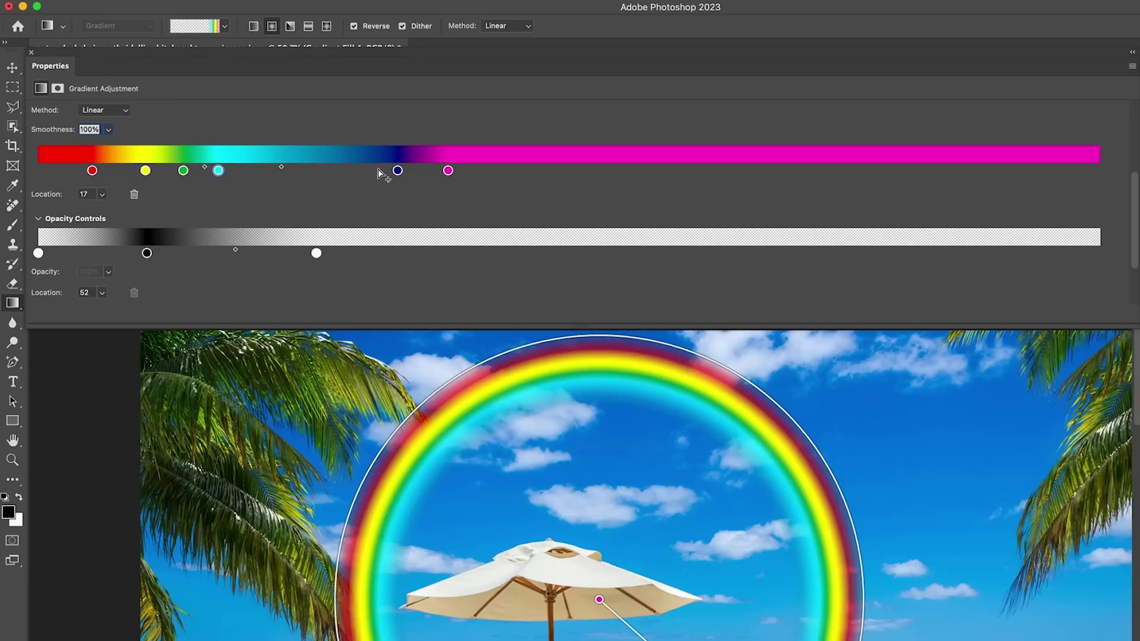
{"action": "left_click_drag", "start_coordinate": [399, 171], "coordinate": [249, 172]}
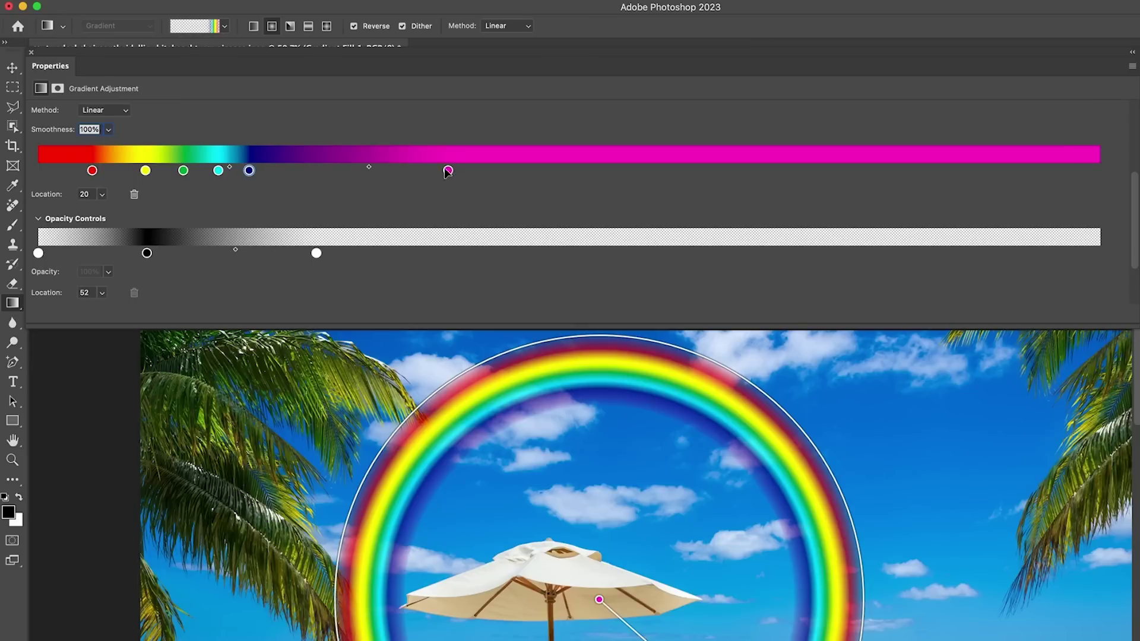
{"action": "left_click_drag", "start_coordinate": [448, 172], "coordinate": [279, 174]}
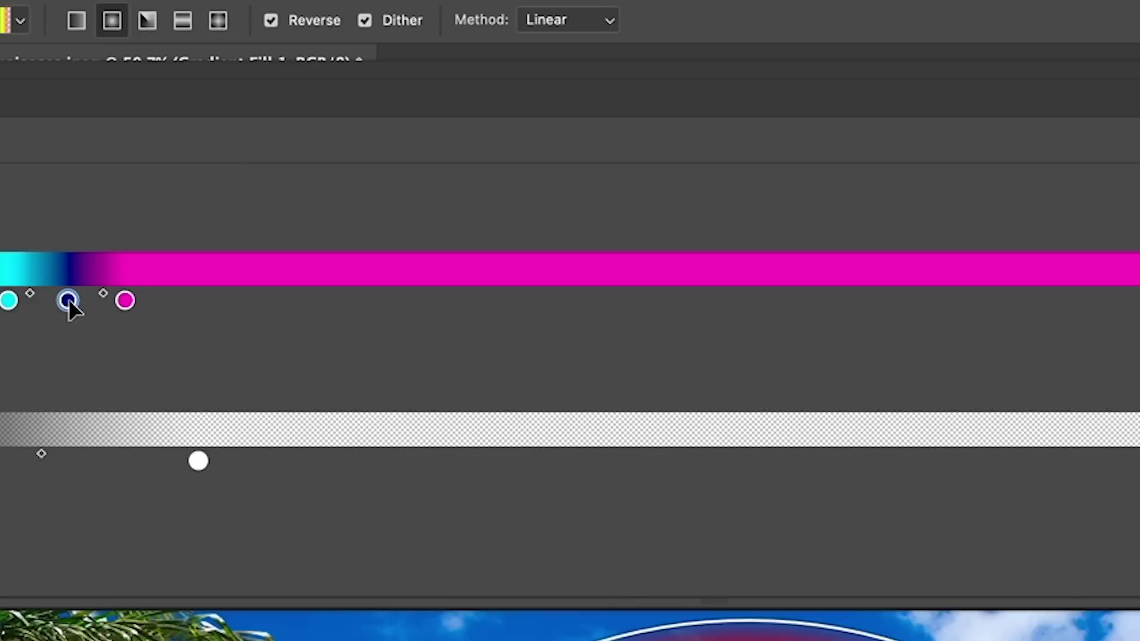
- Recolour the dark blue stop purple (5b0090) and respace the remaining colour stops
{"action": "double_click", "coordinate": [249, 171]}
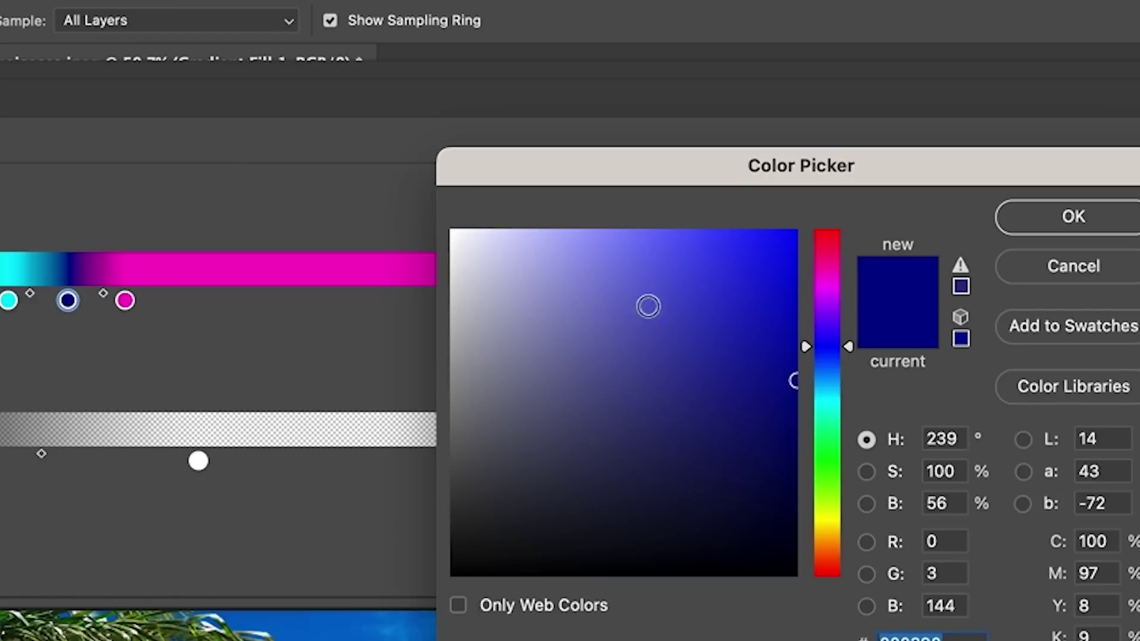
{"action": "left_click_drag", "start_coordinate": [848, 344], "coordinate": [849, 316]}
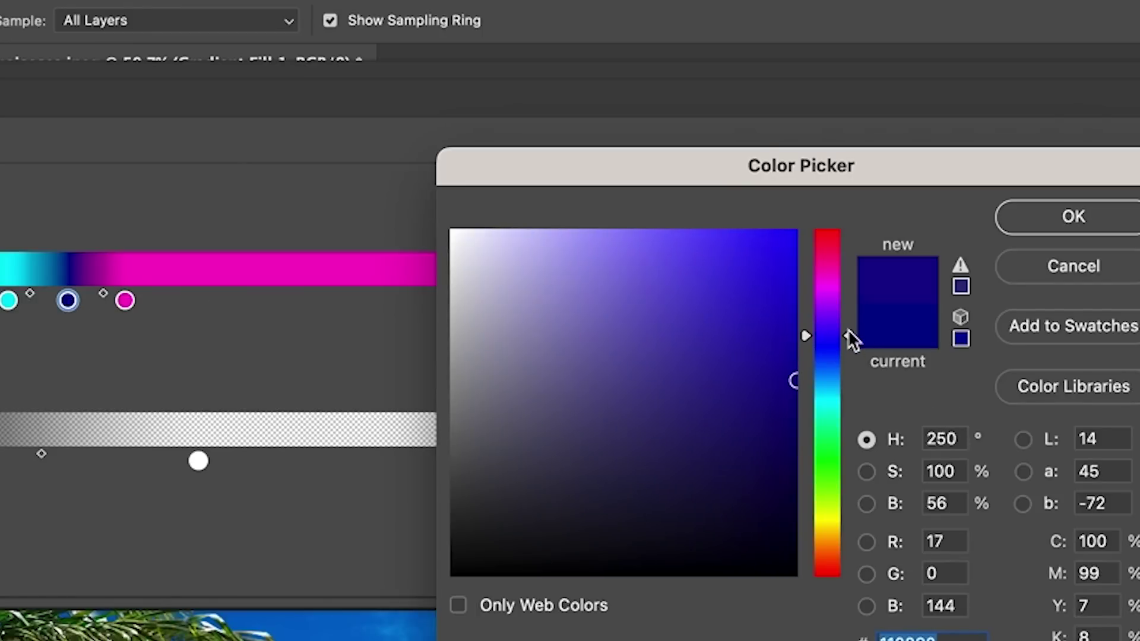
{"action": "left_click_drag", "start_coordinate": [791, 292], "coordinate": [792, 280]}
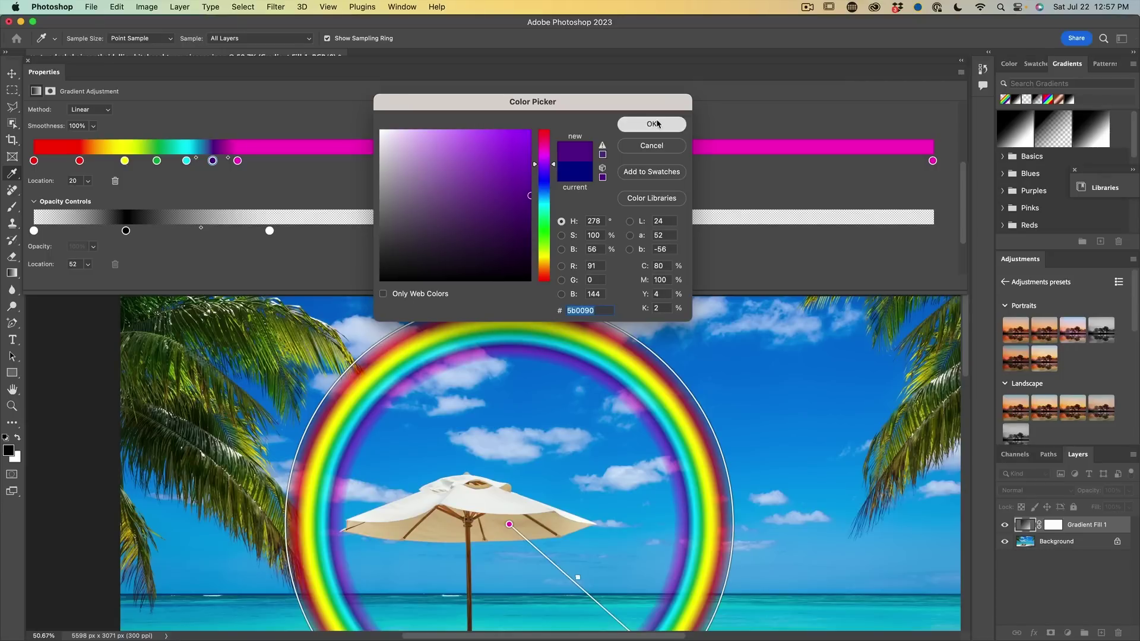
{"action": "left_click", "coordinate": [656, 124]}
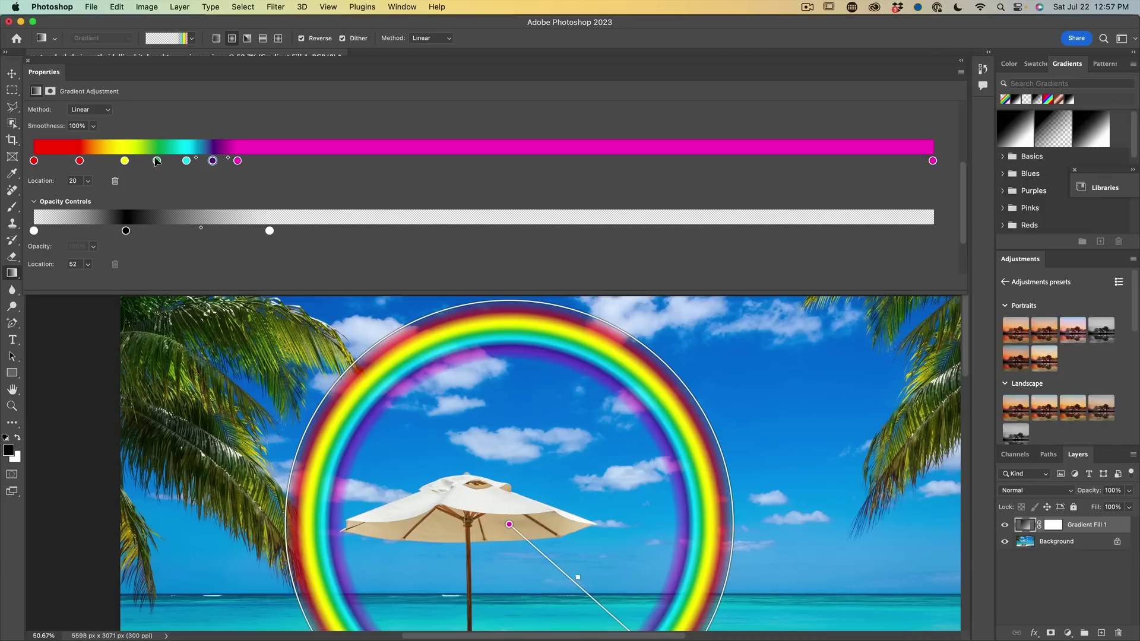
{"action": "left_click_drag", "start_coordinate": [157, 161], "coordinate": [204, 160]}
{"action": "left_click_drag", "start_coordinate": [237, 161], "coordinate": [225, 161]}
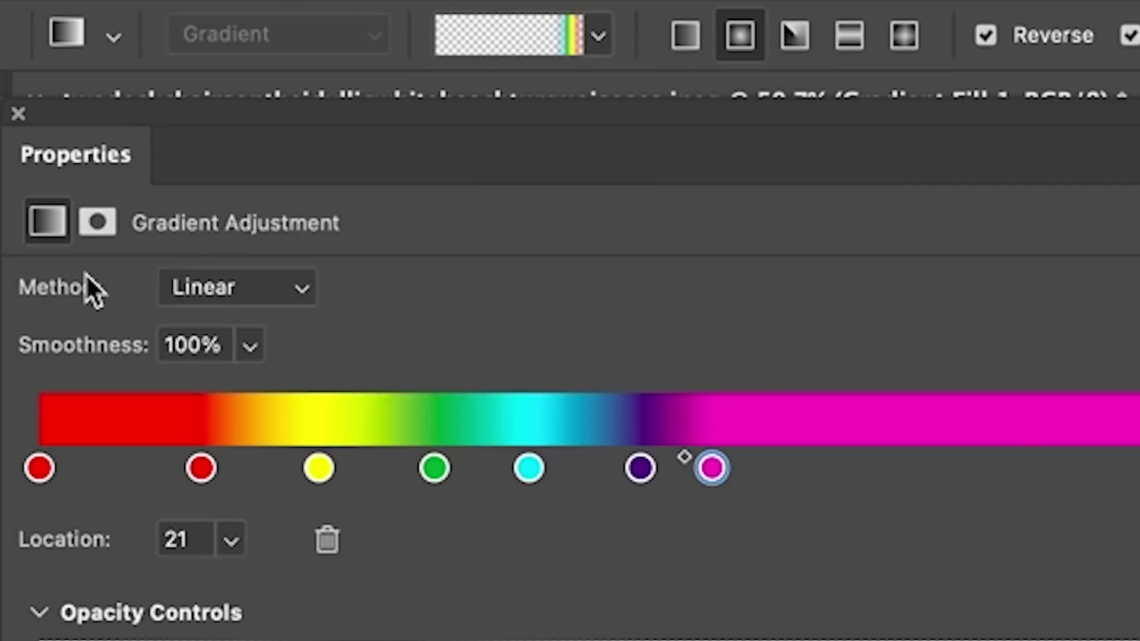
- Switch the gradient Method from Linear to Perceptual
{"action": "left_click", "coordinate": [251, 287]}
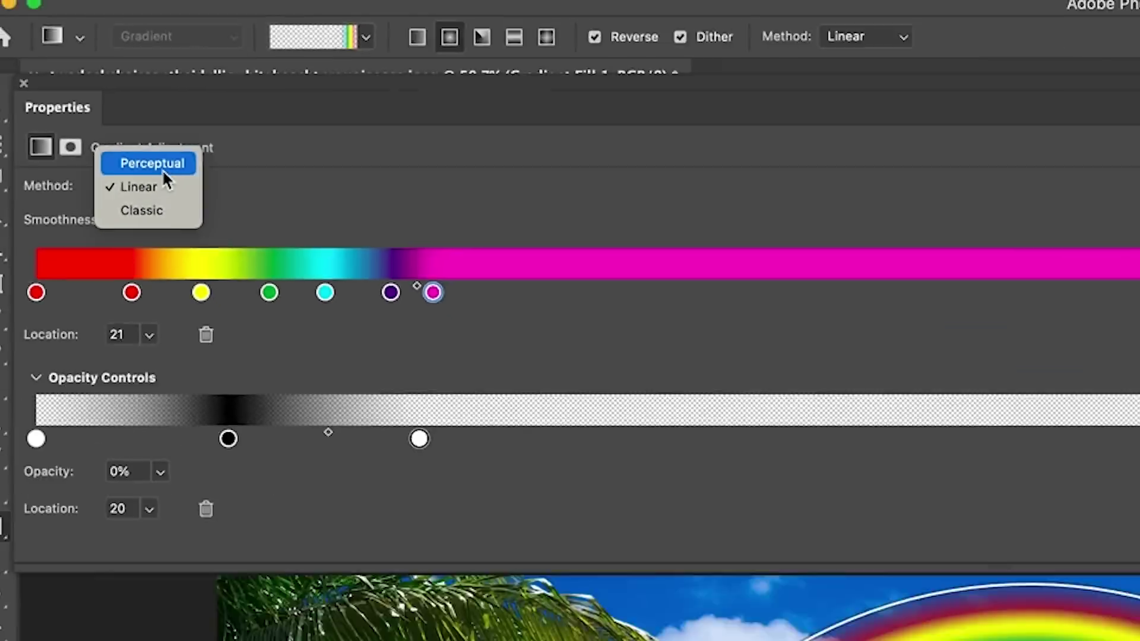
{"action": "left_click", "coordinate": [254, 252]}
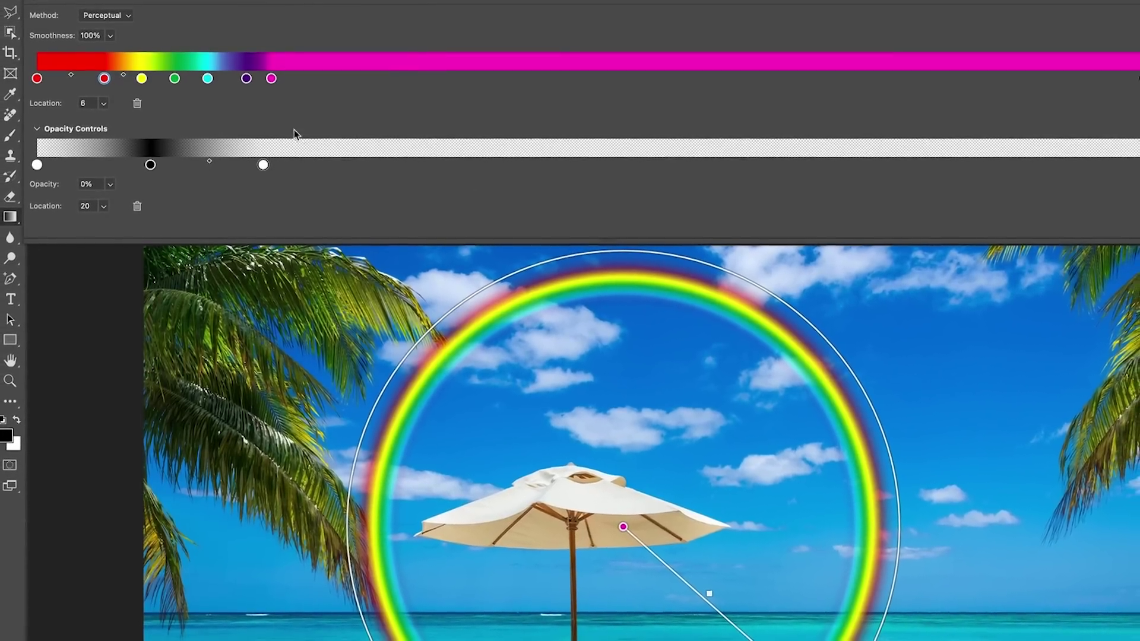
- Add a white colour stop after magenta and set the selected opacity stop to 13%
{"action": "left_click", "coordinate": [267, 75]}
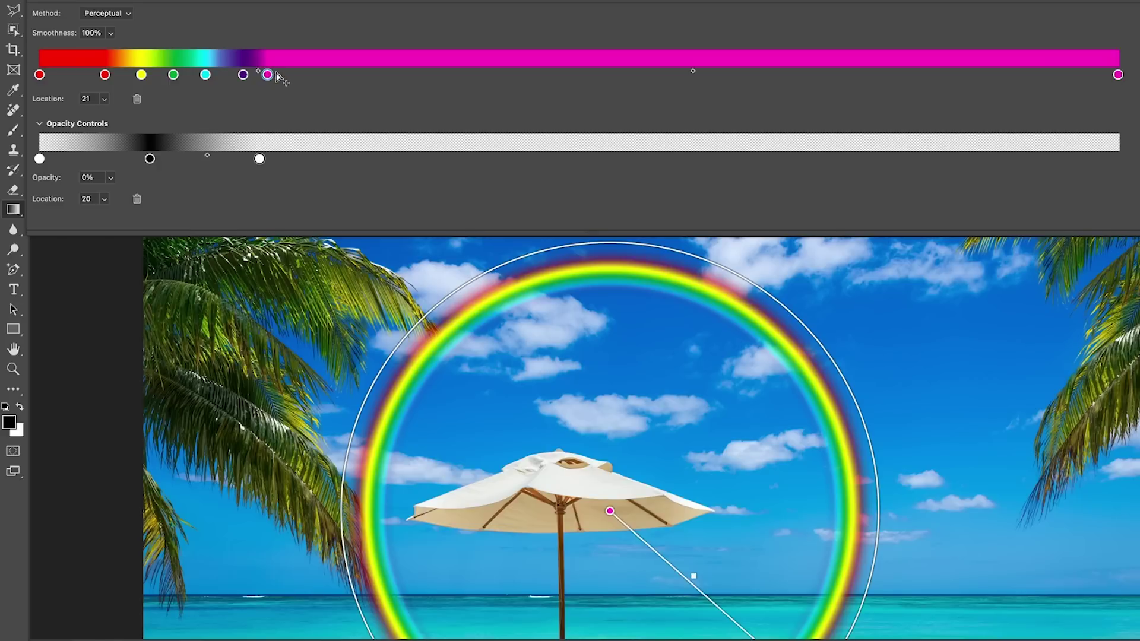
{"action": "left_click", "coordinate": [276, 76]}
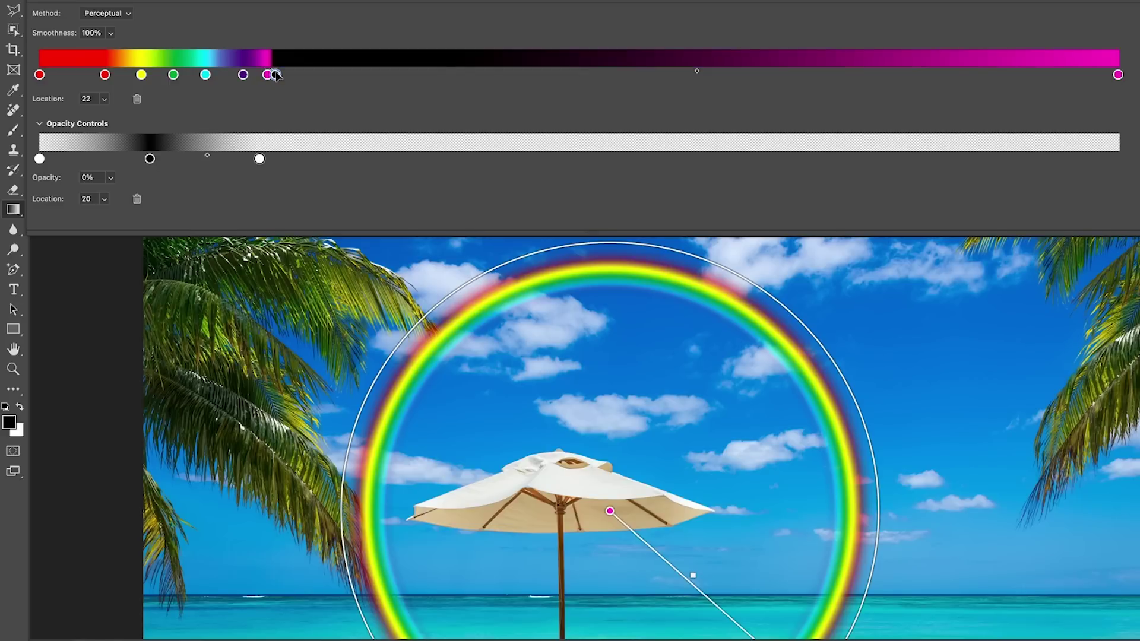
{"action": "double_click", "coordinate": [276, 76]}
{"action": "left_click_drag", "start_coordinate": [477, 72], "coordinate": [442, 32]}
{"action": "left_click", "coordinate": [781, 31]}
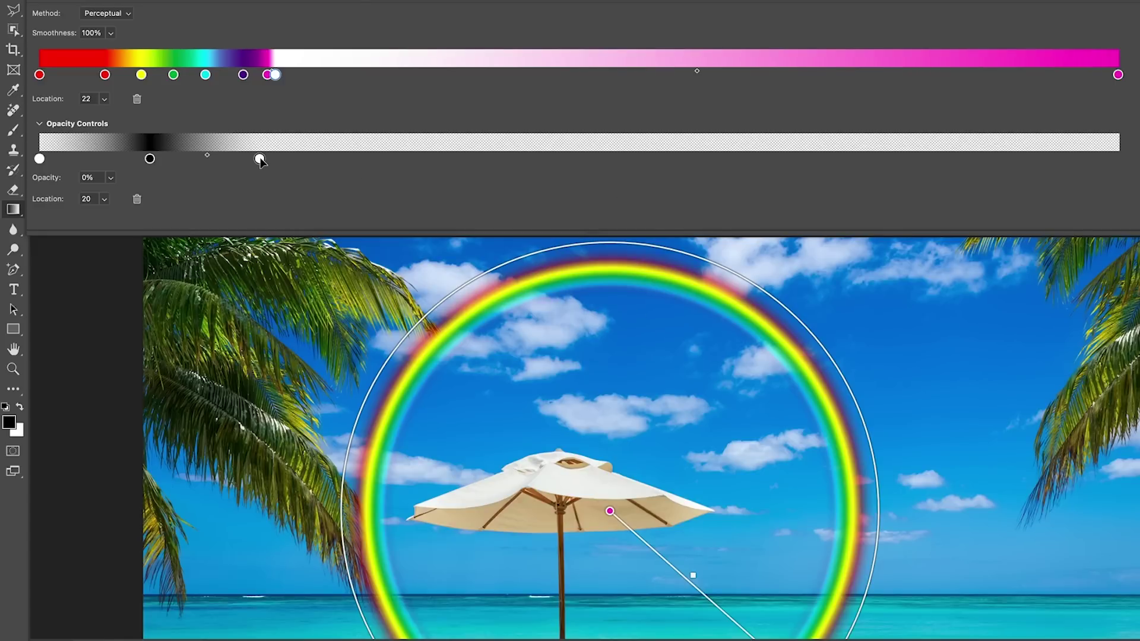
{"action": "left_click", "coordinate": [111, 179]}
{"action": "left_click_drag", "start_coordinate": [112, 196], "coordinate": [209, 205]}
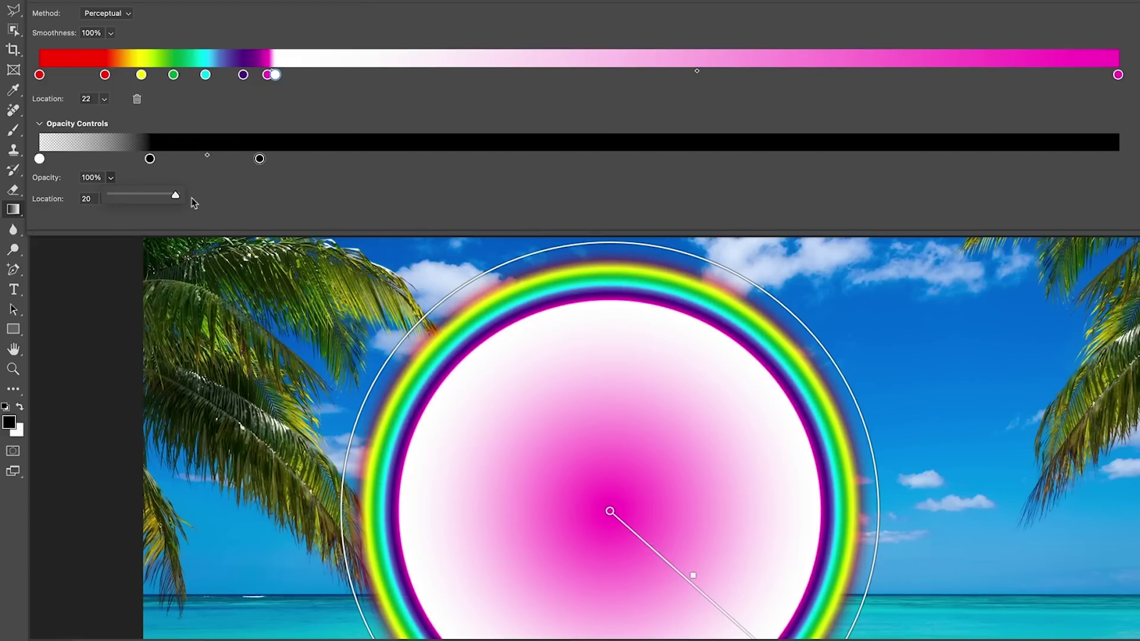
{"action": "left_click_drag", "start_coordinate": [177, 196], "coordinate": [110, 198]}
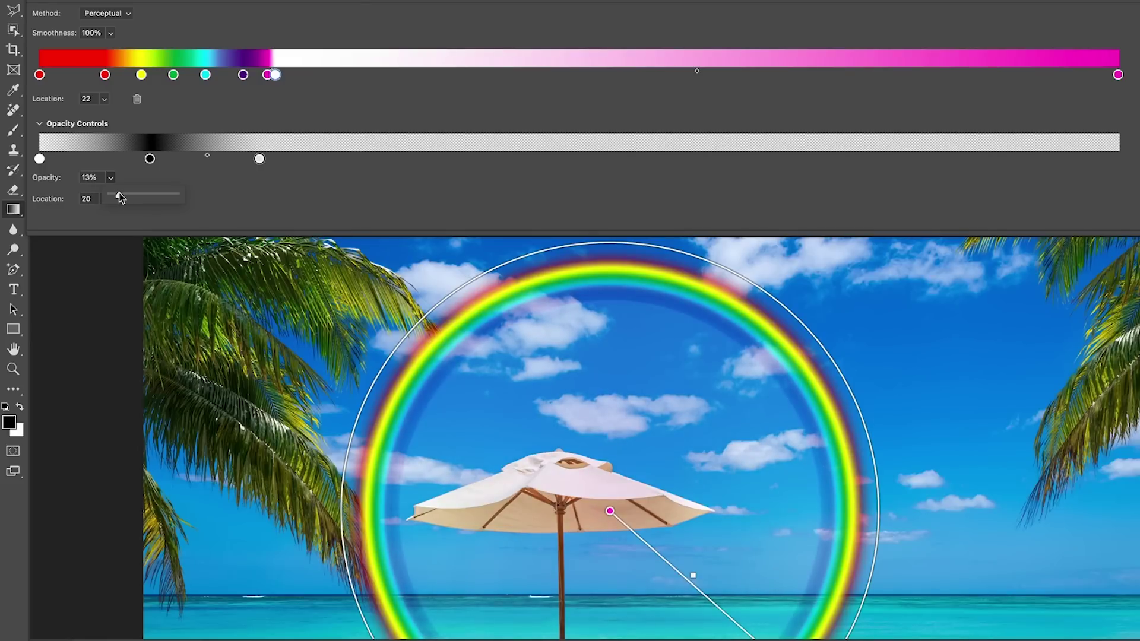
- Delete the magenta stop beside purple and make the end colour stop white
{"action": "left_click_drag", "start_coordinate": [268, 76], "coordinate": [259, 100]}
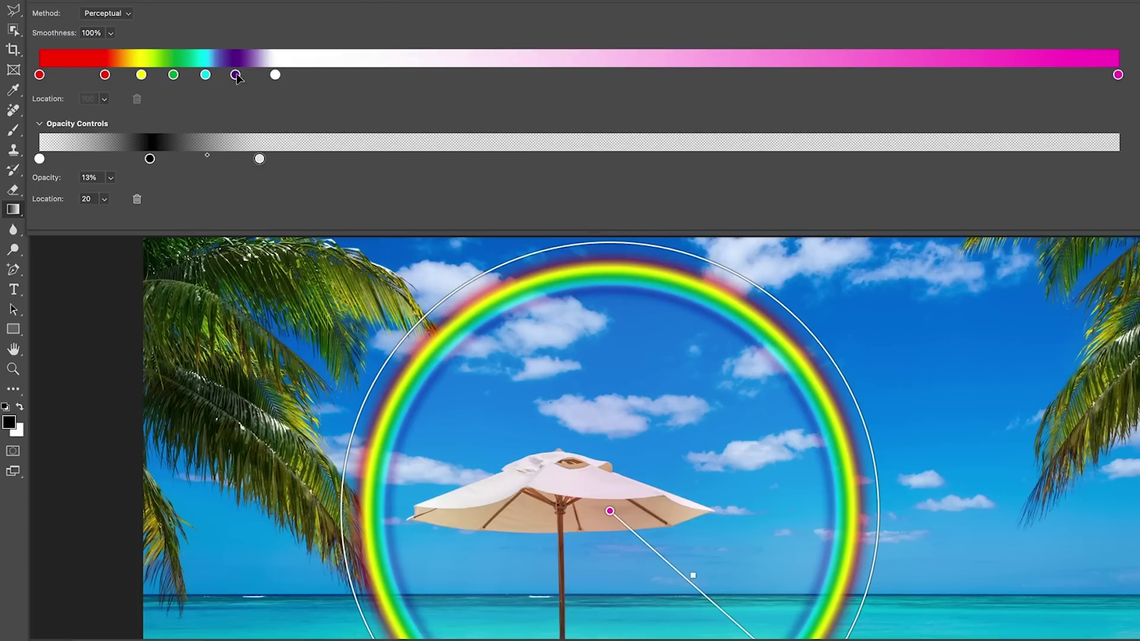
{"action": "left_click_drag", "start_coordinate": [236, 74], "coordinate": [241, 74]}
{"action": "left_click", "coordinate": [1118, 75]}
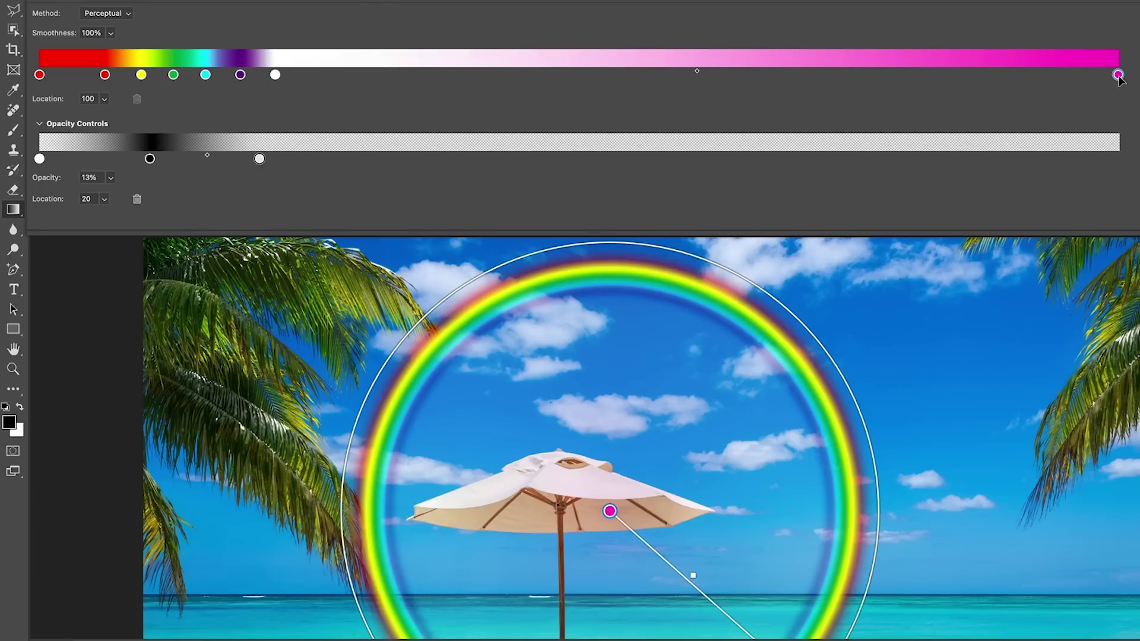
{"action": "double_click", "coordinate": [1118, 75]}
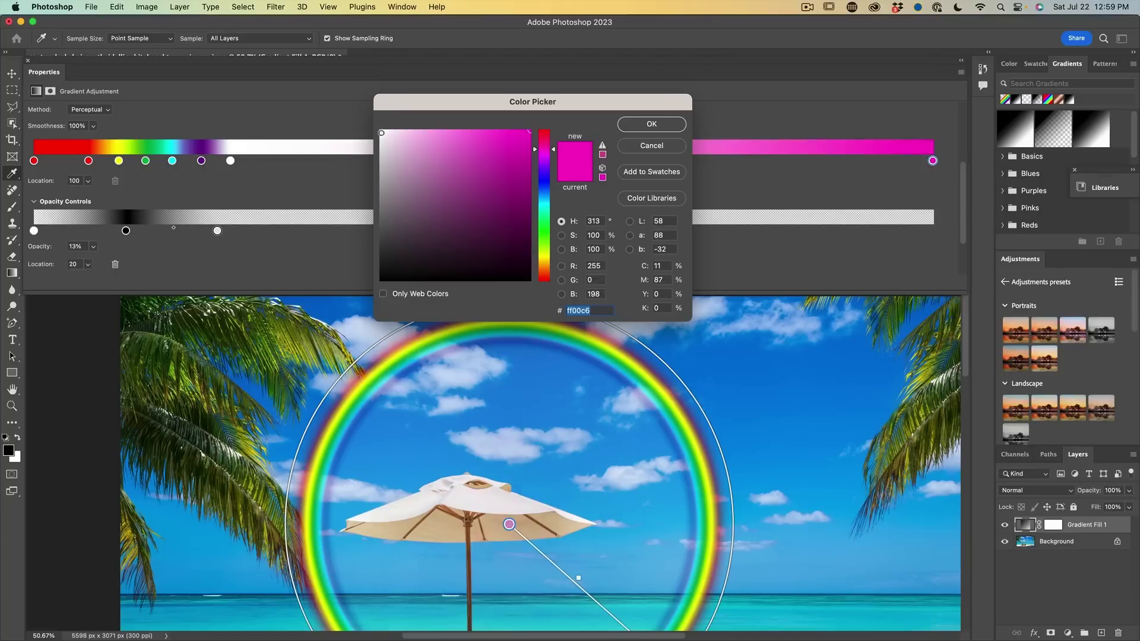
{"action": "left_click", "coordinate": [459, 13]}
{"action": "left_click", "coordinate": [778, 30]}
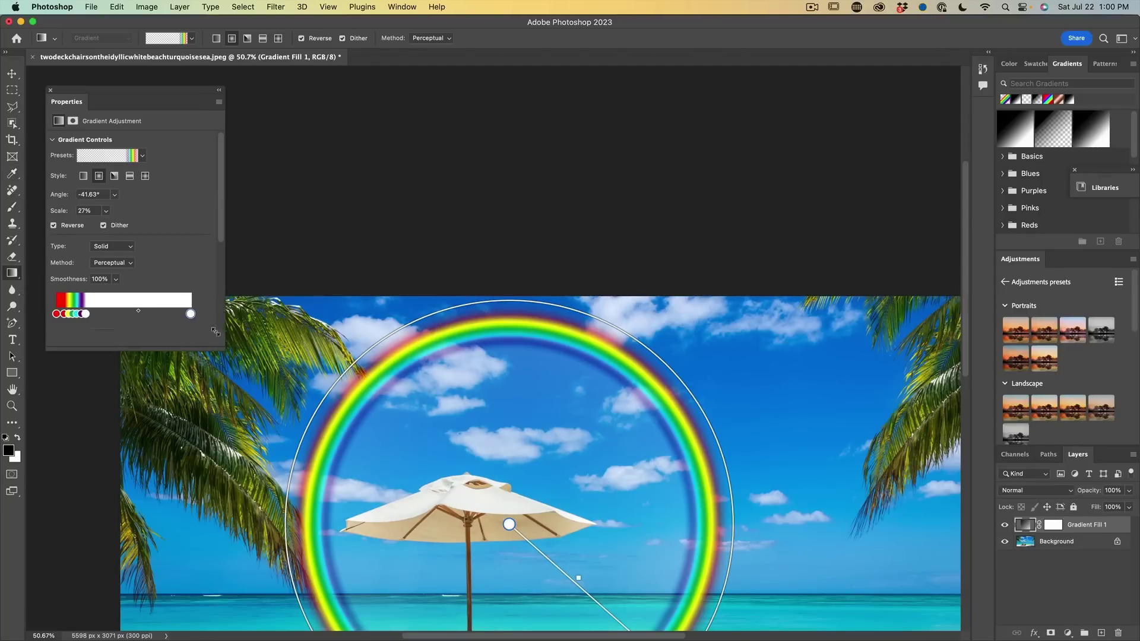
- Redock the gradient settings and adjust the rainbow's scale to 68%
{"action": "left_click_drag", "start_coordinate": [78, 104], "coordinate": [723, 185]}
{"action": "left_click_drag", "start_coordinate": [801, 187], "coordinate": [1067, 259]}
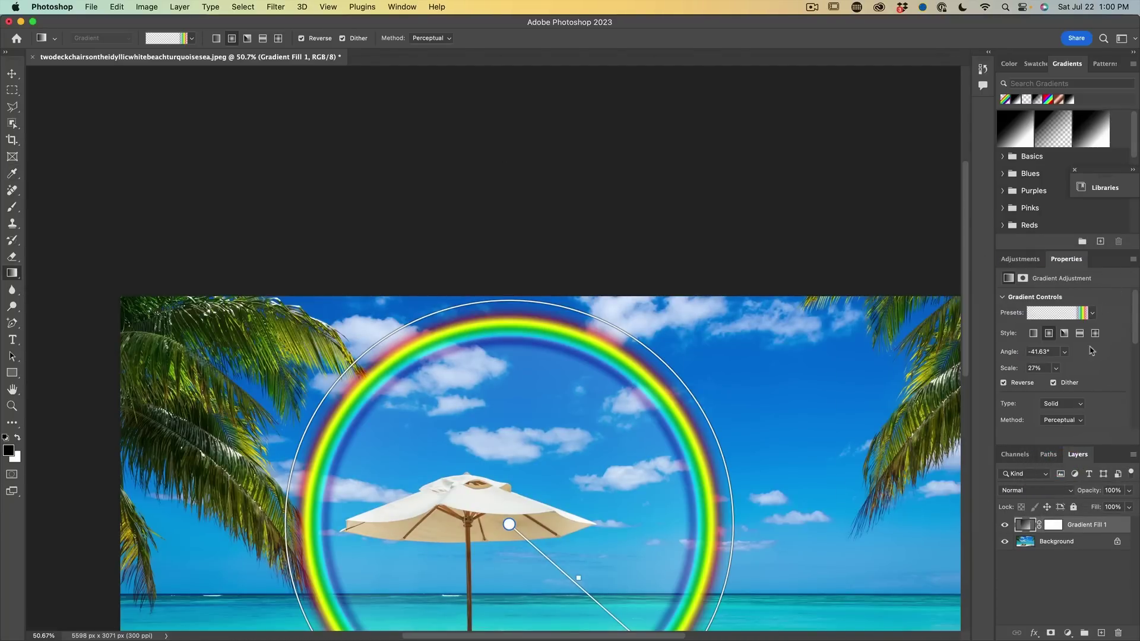
{"action": "left_click", "coordinate": [945, 437]}
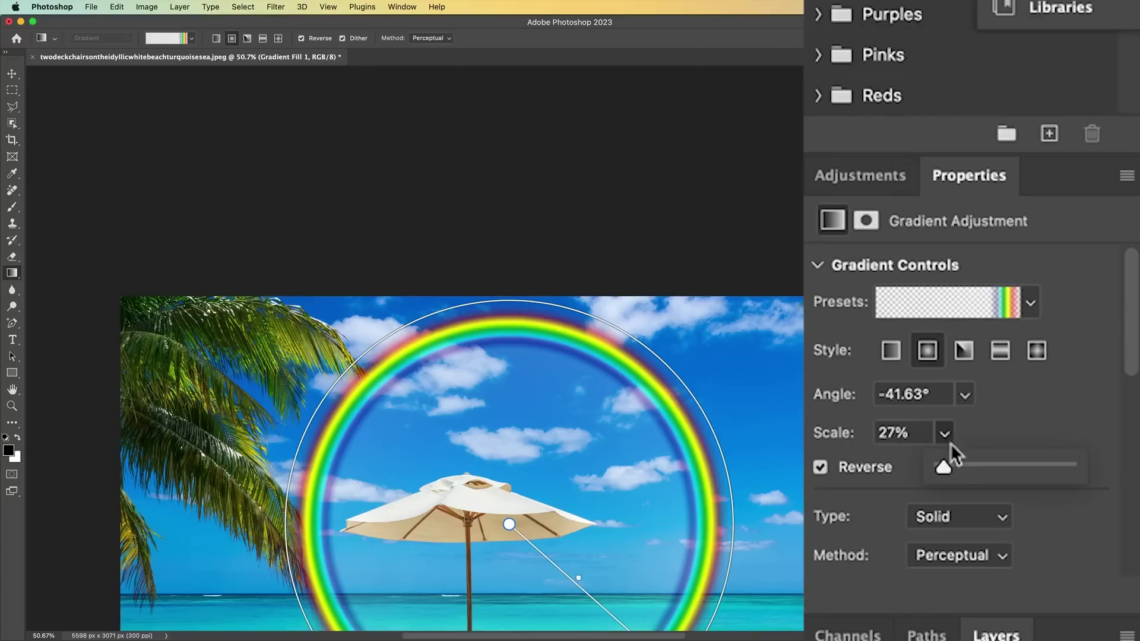
{"action": "left_click_drag", "start_coordinate": [947, 468], "coordinate": [951, 470]}
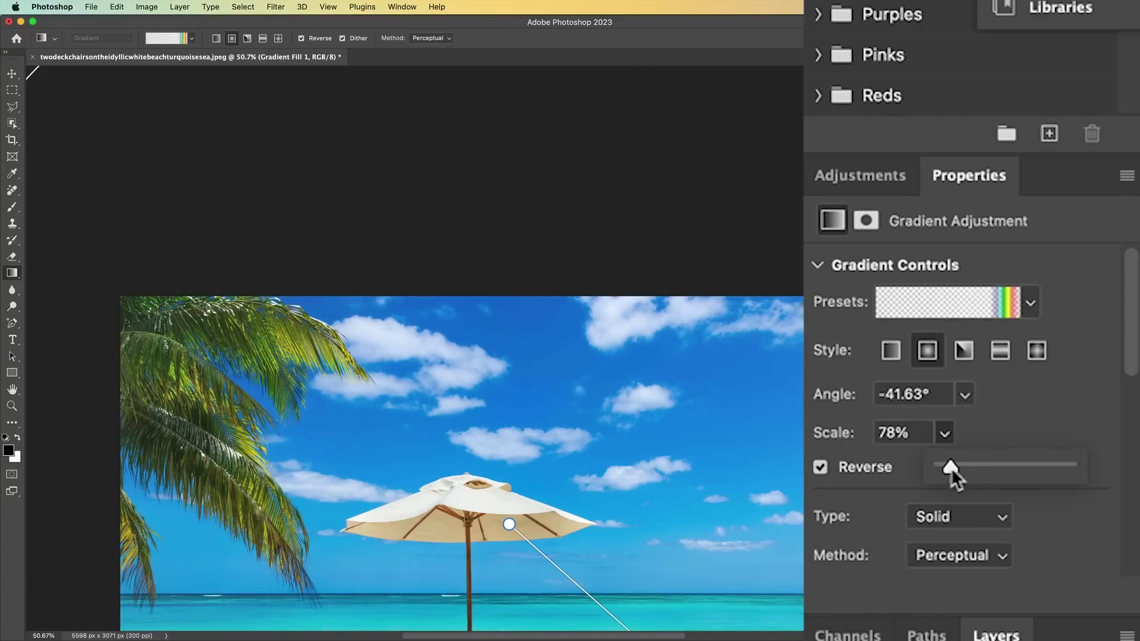
{"action": "left_click", "coordinate": [509, 528]}
{"action": "scroll", "coordinate": [505, 534], "scroll_direction": "down", "scroll_amount": 5}
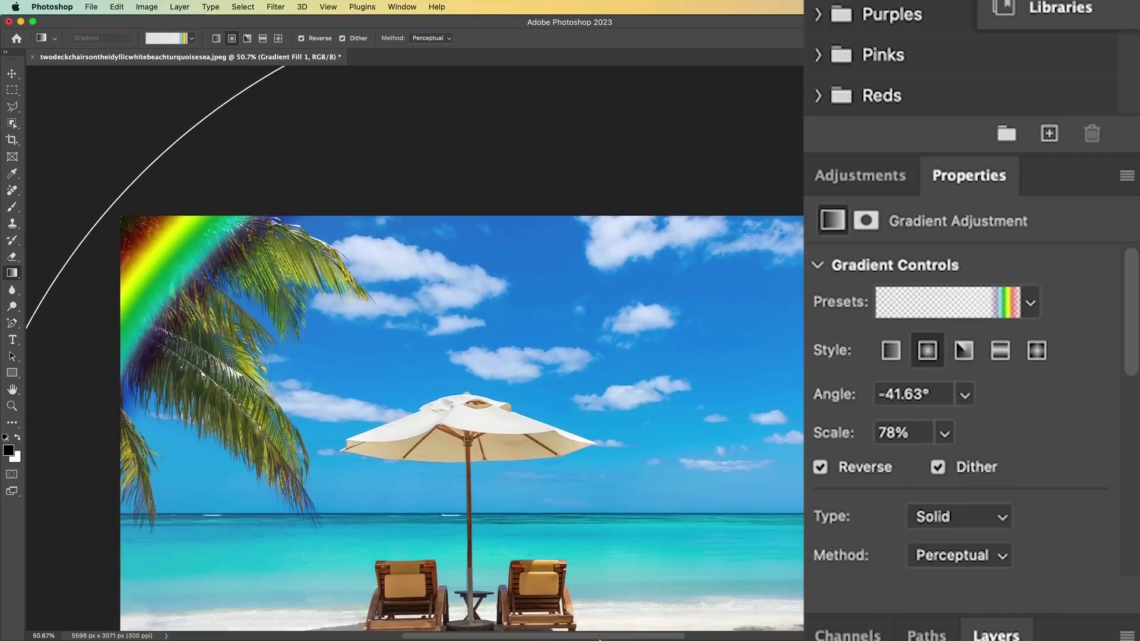
{"action": "scroll", "coordinate": [463, 356], "scroll_direction": "down", "scroll_amount": 6}
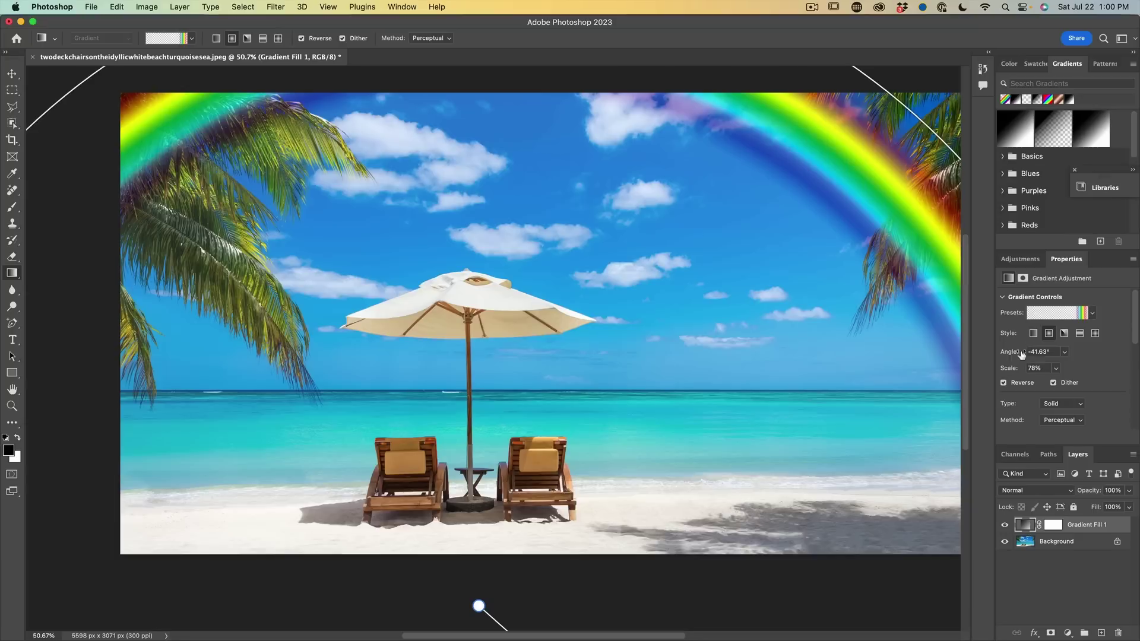
{"action": "left_click_drag", "start_coordinate": [479, 606], "coordinate": [469, 519]}
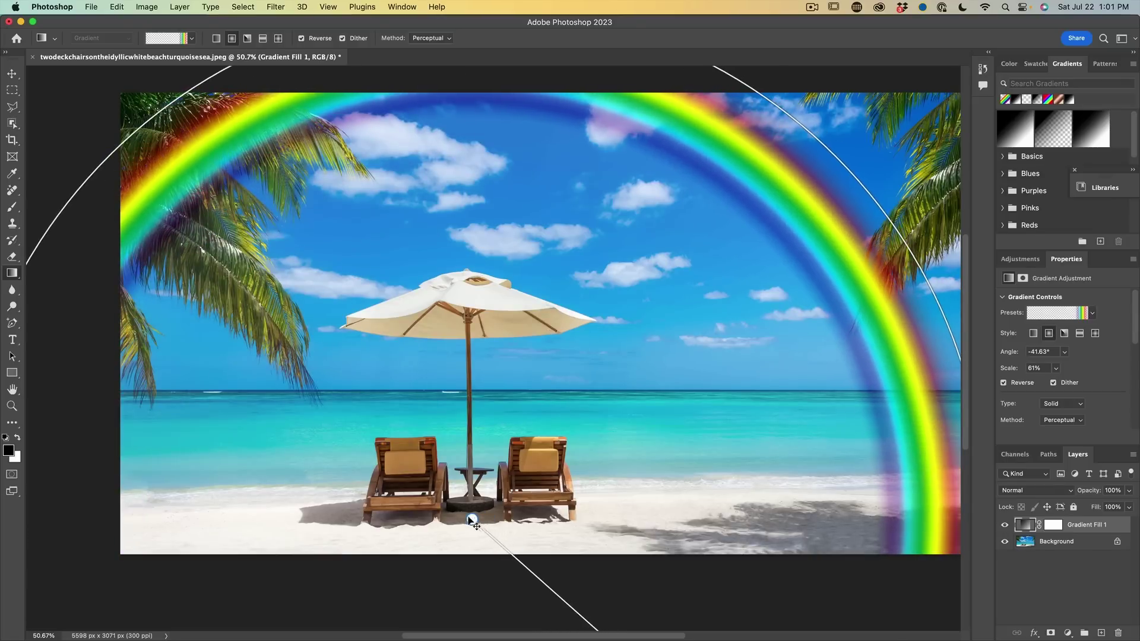
- Move the rainbow's centre below the photo's lower left so the arc sweeps across the sky
{"action": "left_click_drag", "start_coordinate": [1007, 369], "coordinate": [1010, 368]}
{"action": "left_click_drag", "start_coordinate": [812, 484], "coordinate": [761, 484]}
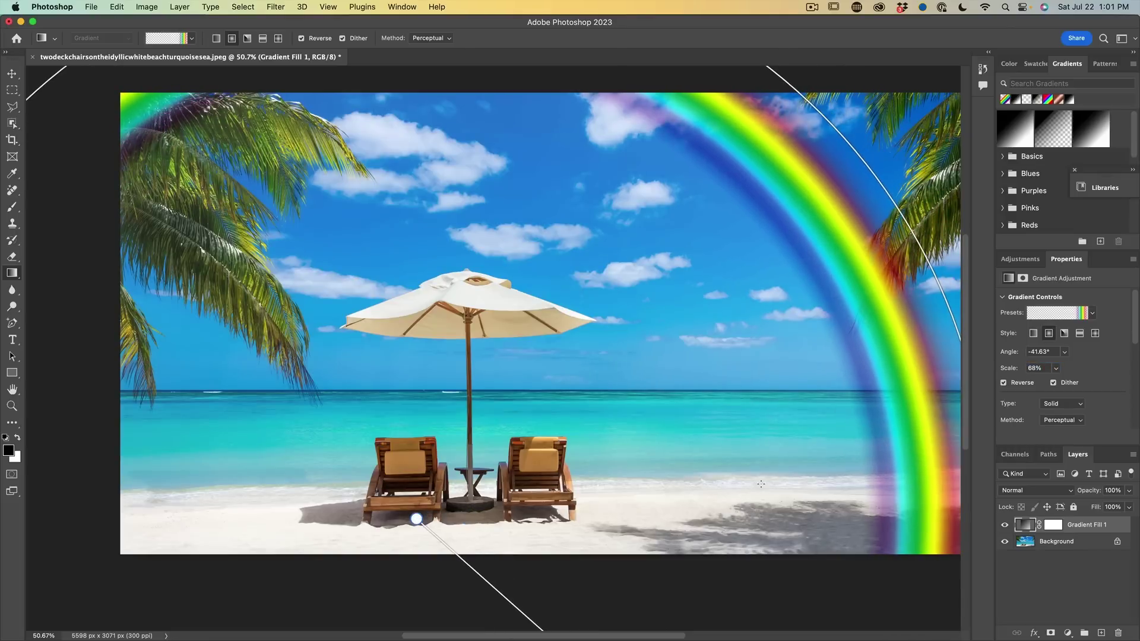
{"action": "left_click_drag", "start_coordinate": [417, 519], "coordinate": [329, 563]}
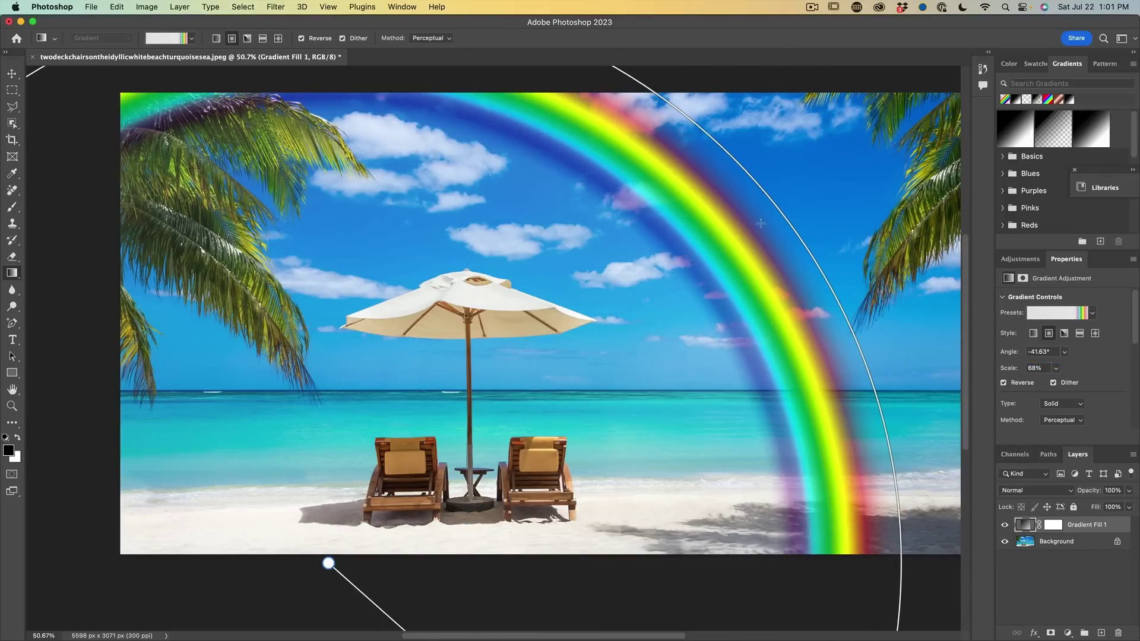
{"action": "left_click", "coordinate": [12, 73]}
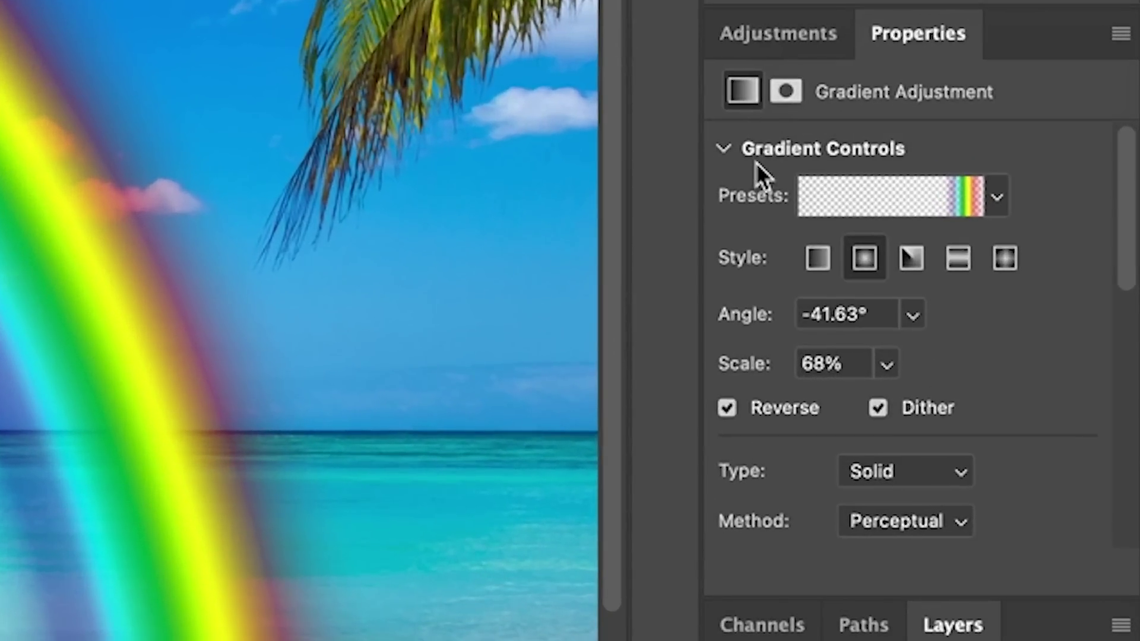
- Save the current gradient as a new preset, trimming its name to 'Rainbow'
{"action": "left_click", "coordinate": [1002, 191]}
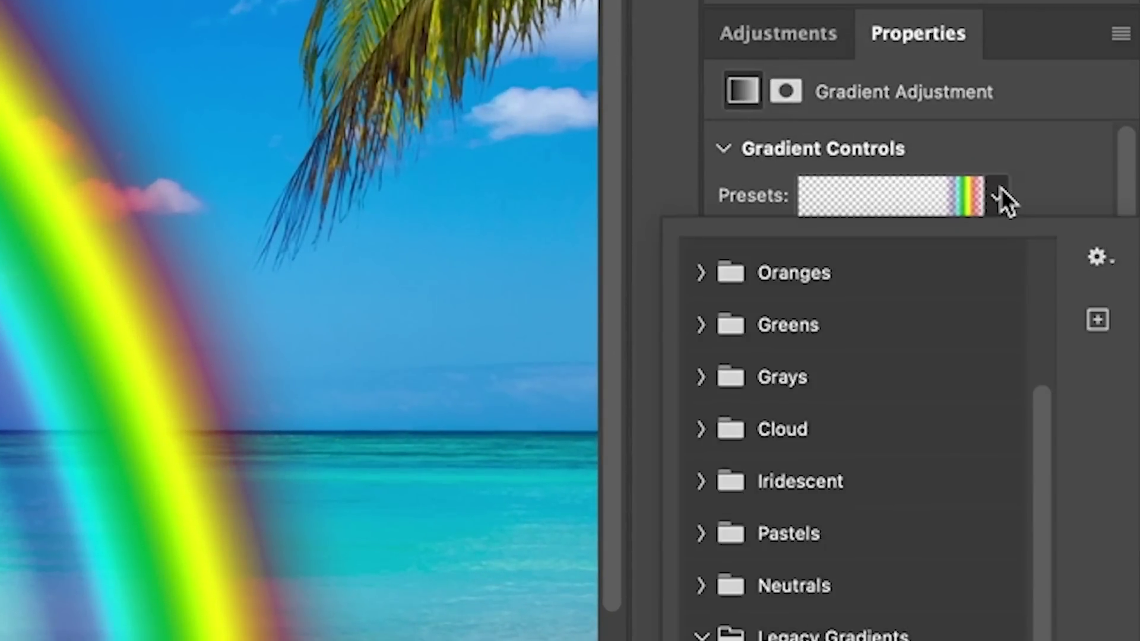
{"action": "left_click", "coordinate": [1099, 320]}
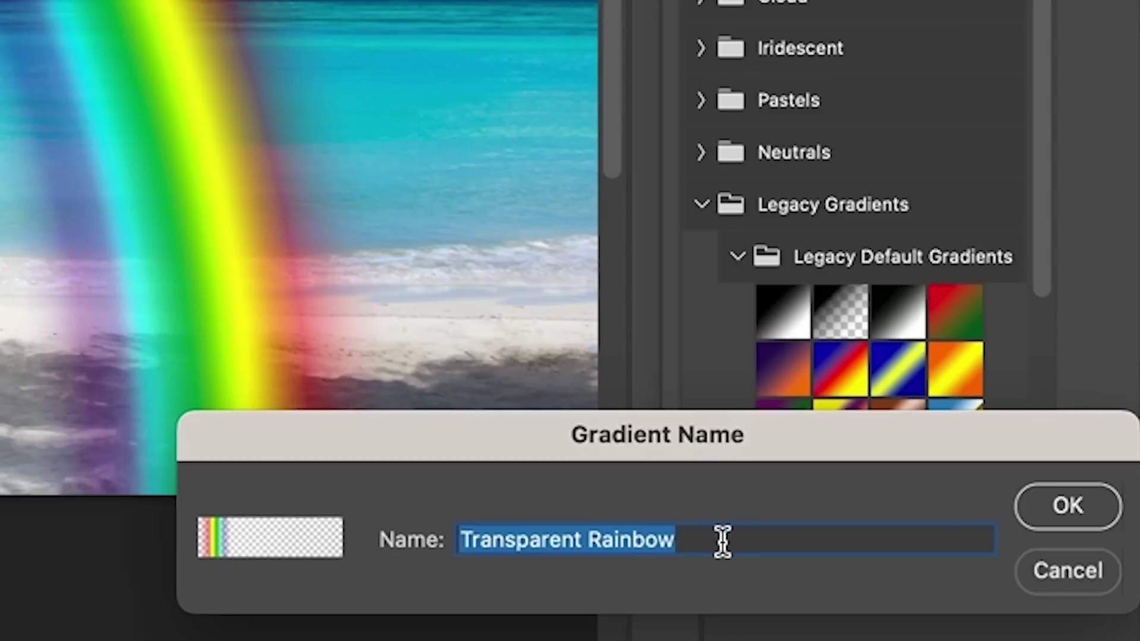
{"action": "left_click", "coordinate": [581, 540]}
{"action": "left_click_drag", "start_coordinate": [584, 540], "coordinate": [433, 532]}
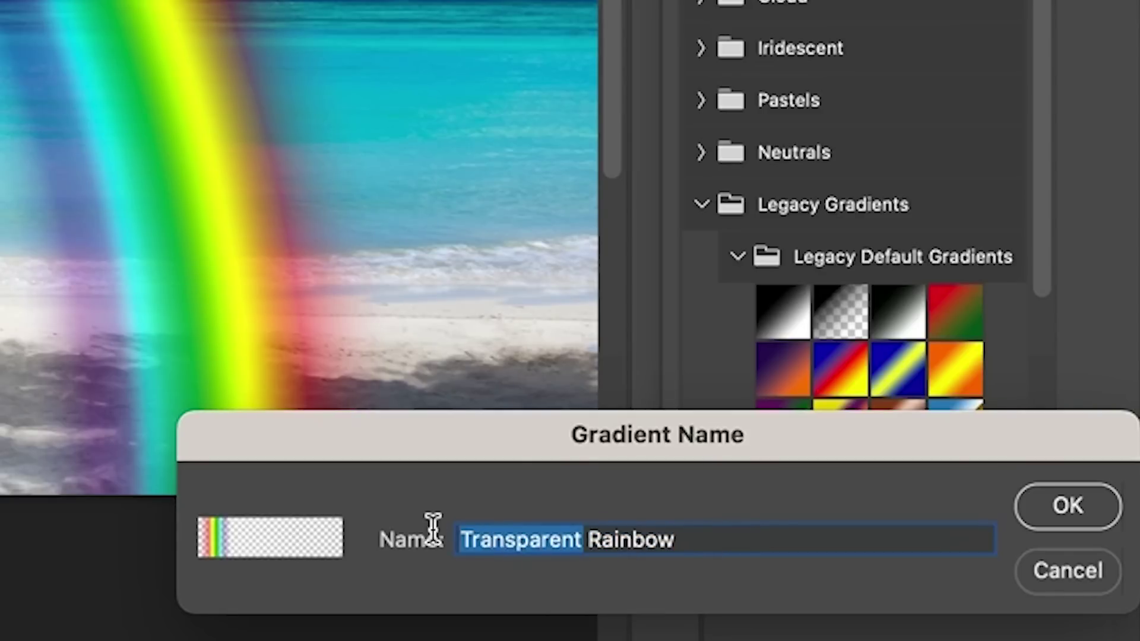
{"action": "key", "text": "BackSpace"}
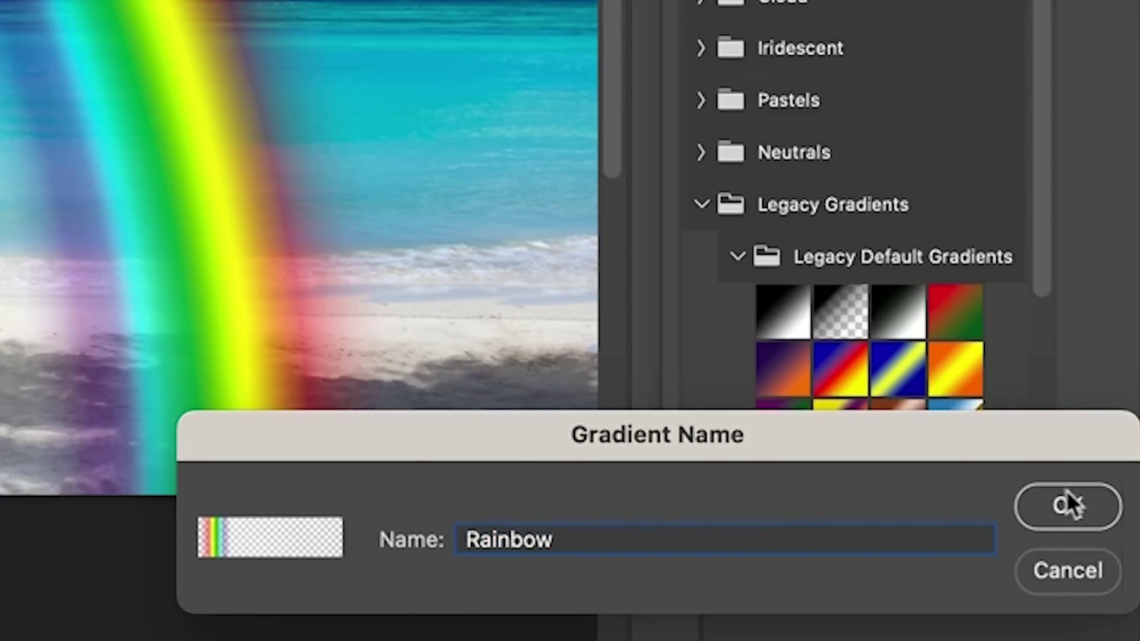
{"action": "left_click", "coordinate": [1072, 507]}
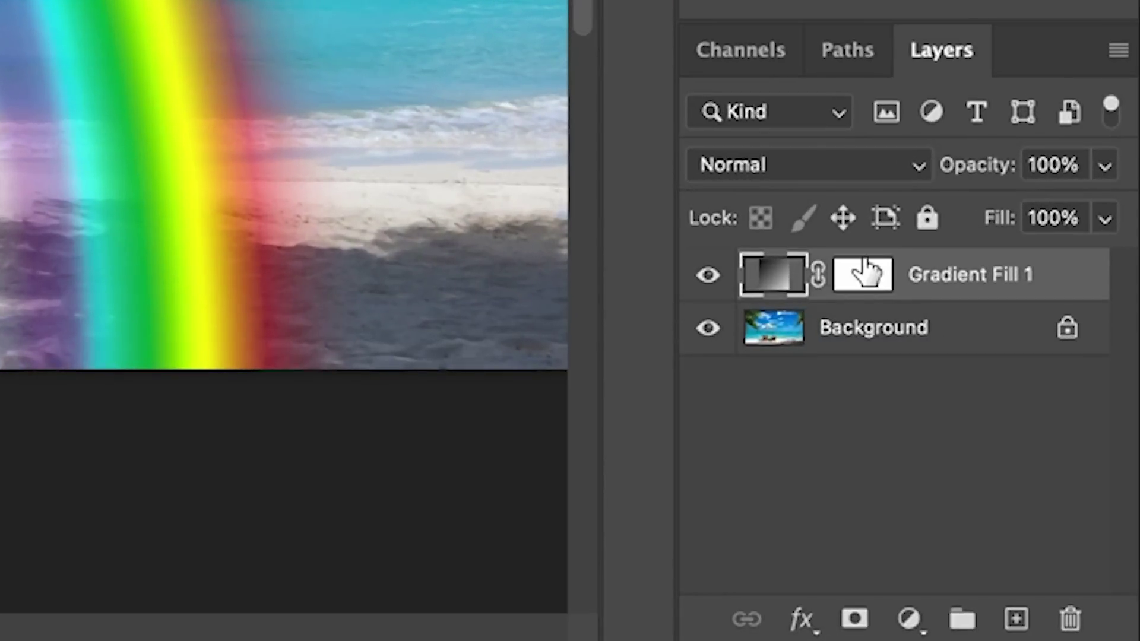
- Target the Gradient Fill 1 mask and set the Gradient tool to a linear black-to-white preset
{"action": "left_click", "coordinate": [1054, 524]}
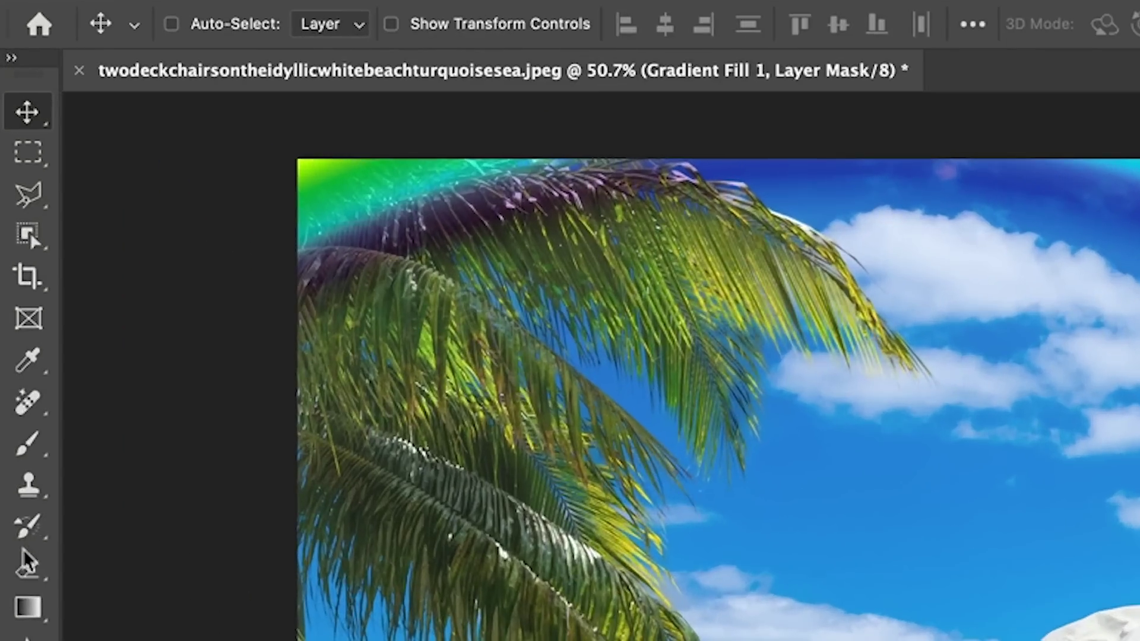
{"action": "left_click", "coordinate": [27, 608]}
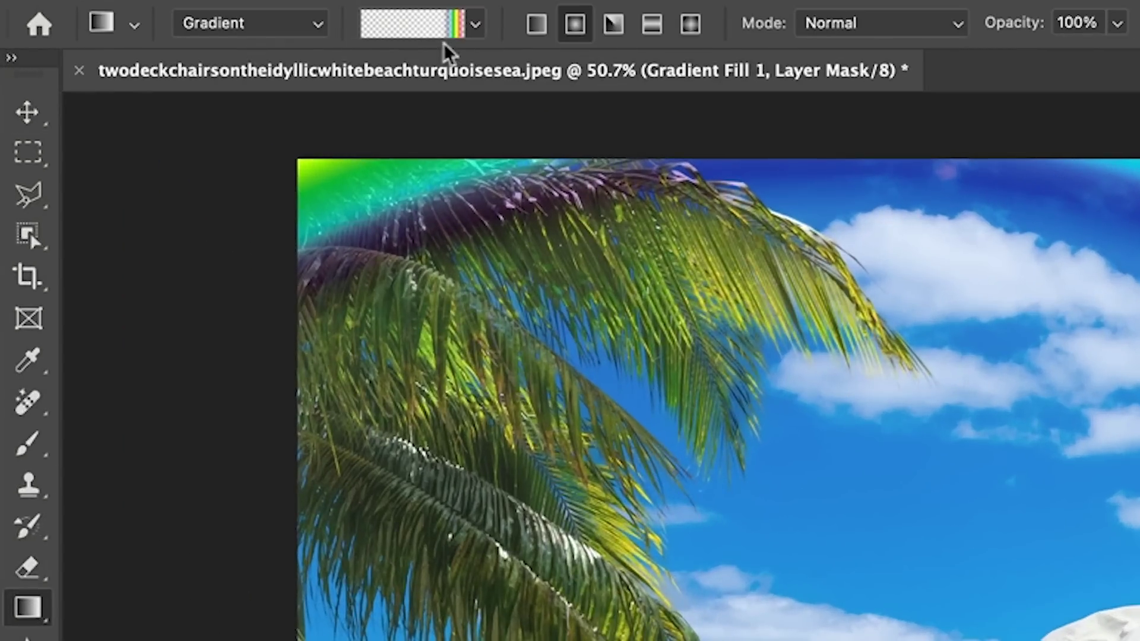
{"action": "left_click", "coordinate": [476, 24]}
{"action": "scroll", "coordinate": [453, 178], "scroll_direction": "up", "scroll_amount": 10}
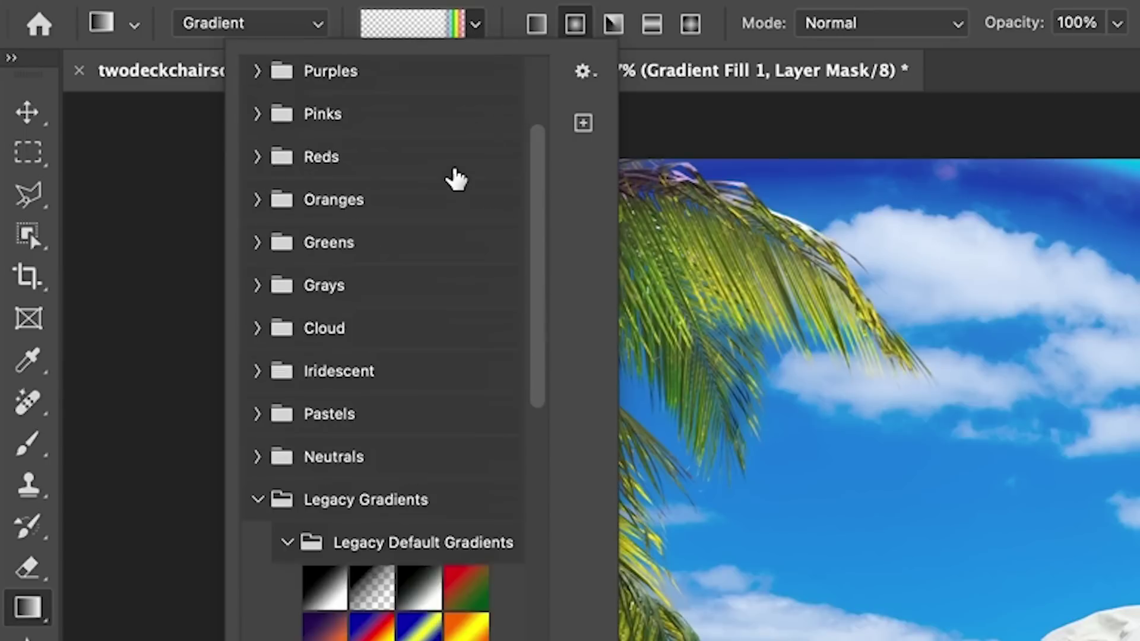
{"action": "left_click", "coordinate": [265, 82]}
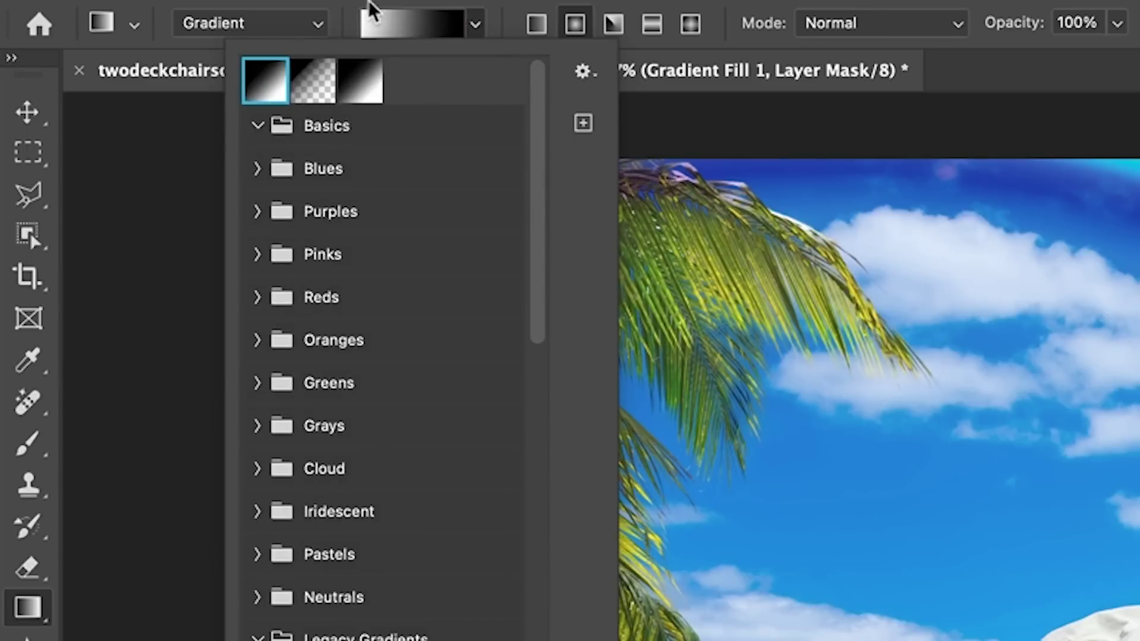
{"action": "left_click", "coordinate": [1039, 279]}
{"action": "key", "text": "ctrl+z"}
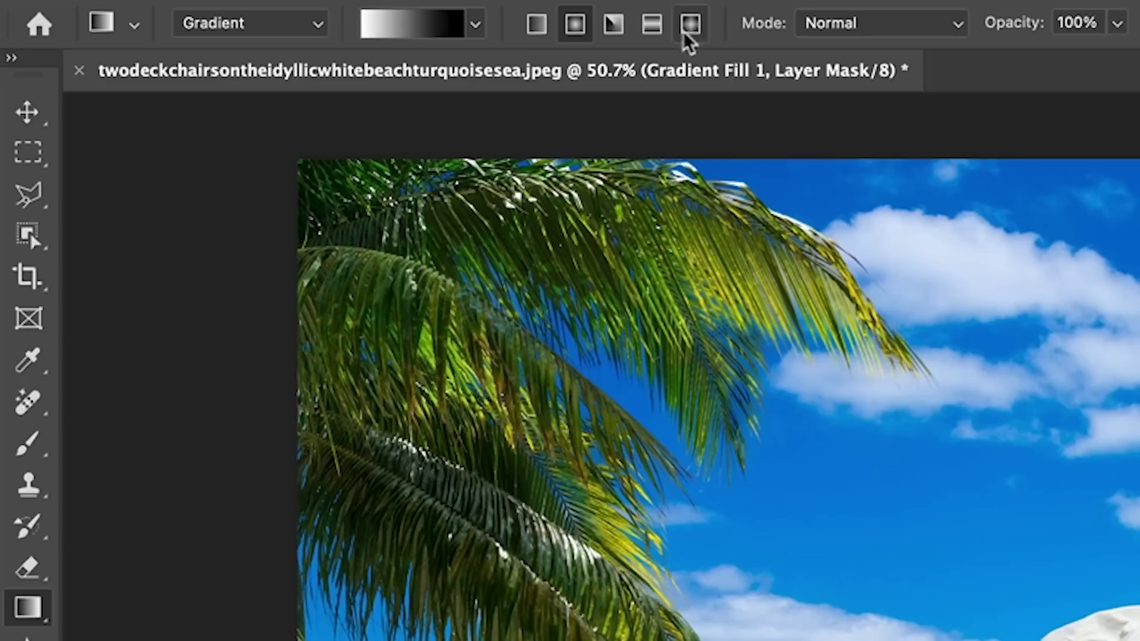
{"action": "left_click", "coordinate": [536, 27]}
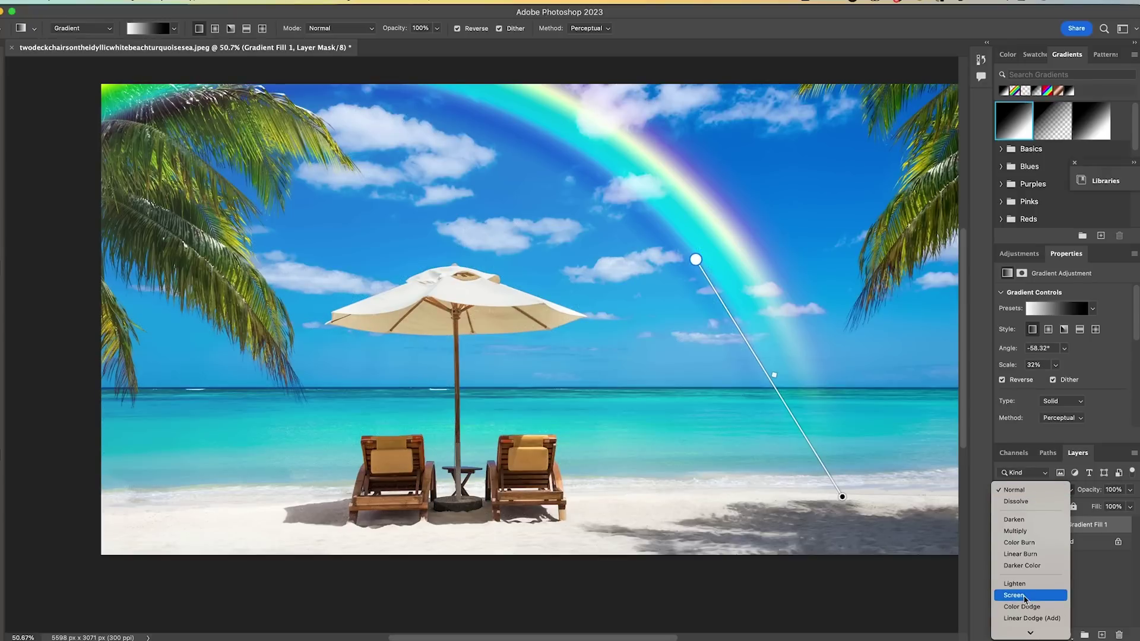
- Set the rainbow layer to Screen and paint out the top-left green with a 900 px soft brush
{"action": "left_click", "coordinate": [1025, 595]}
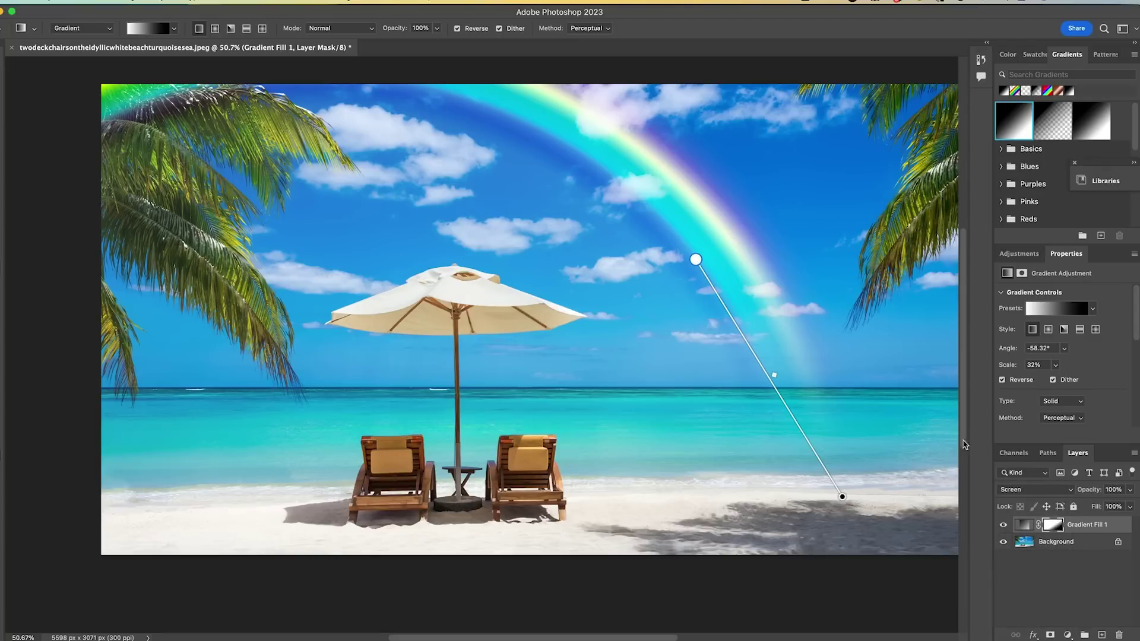
{"action": "key", "text": "b"}
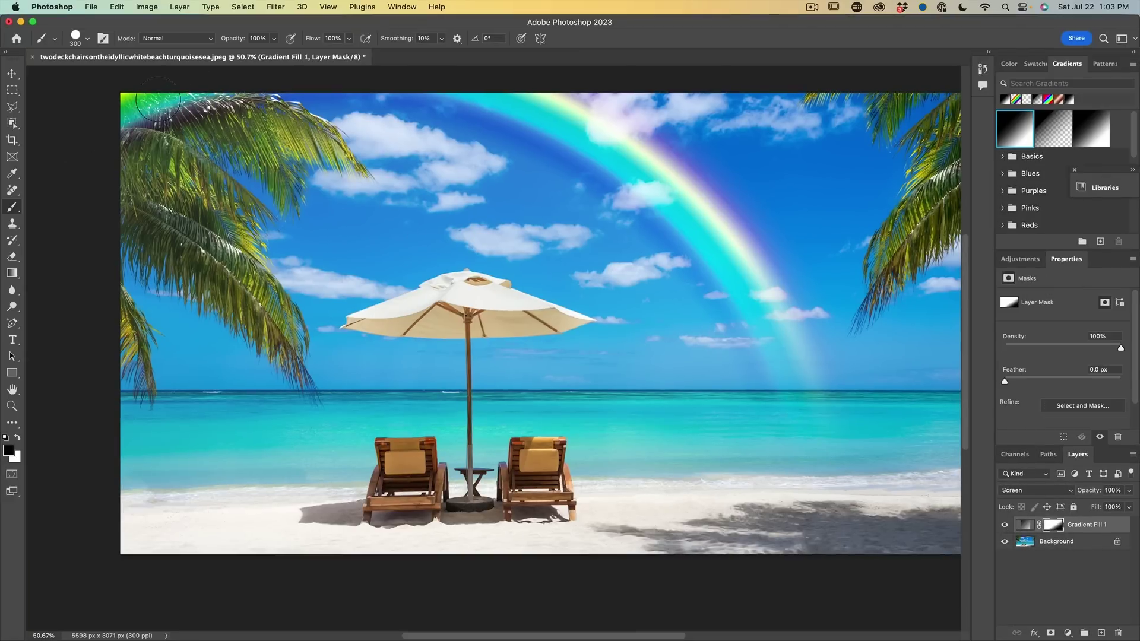
{"action": "left_click", "coordinate": [86, 40]}
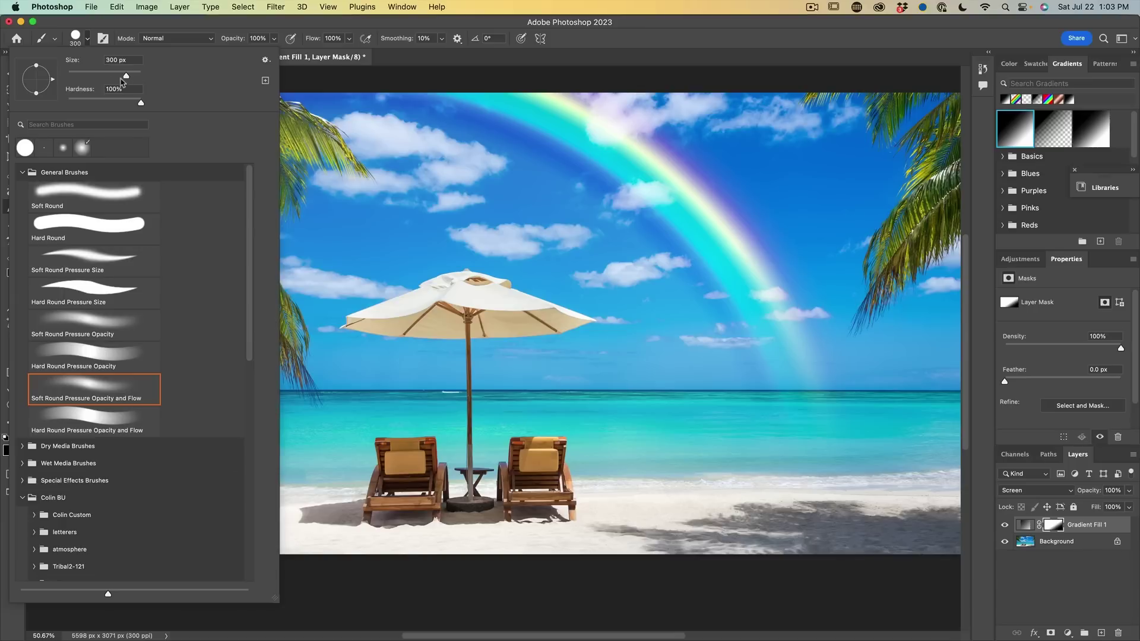
{"action": "key", "text": "Return"}
{"action": "key", "text": "bracketright"}
{"action": "key", "text": "bracketright"}
{"action": "key", "text": "bracketright"}
{"action": "key", "text": "bracketright"}
{"action": "key", "text": "bracketright"}
{"action": "key", "text": "bracketright"}
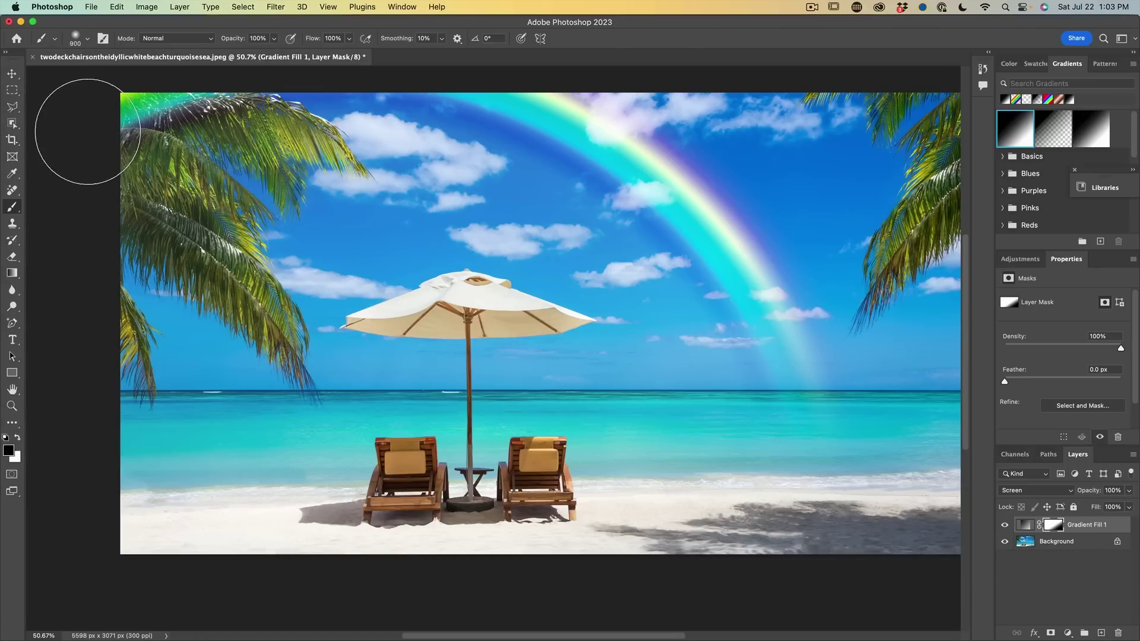
{"action": "mouse_move", "coordinate": [77, 140]}
{"action": "left_mouse_down"}
{"action": "mouse_move", "coordinate": [267, 102]}
{"action": "mouse_move", "coordinate": [114, 126]}
{"action": "left_mouse_up"}
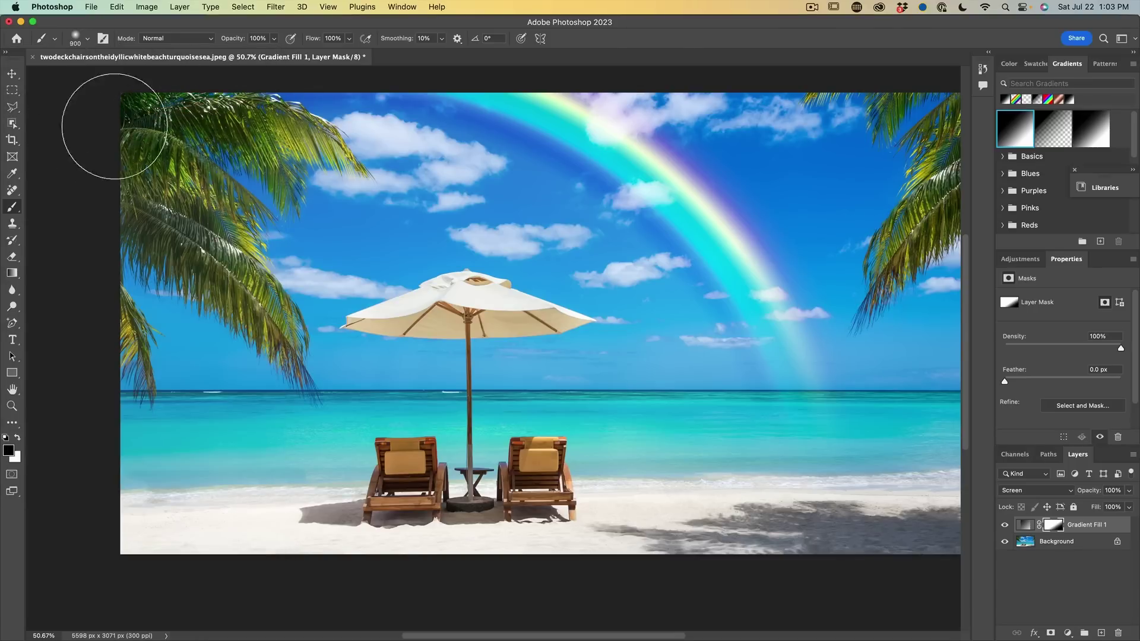
{"action": "key", "text": "v"}
{"action": "left_click", "coordinate": [1025, 524]}
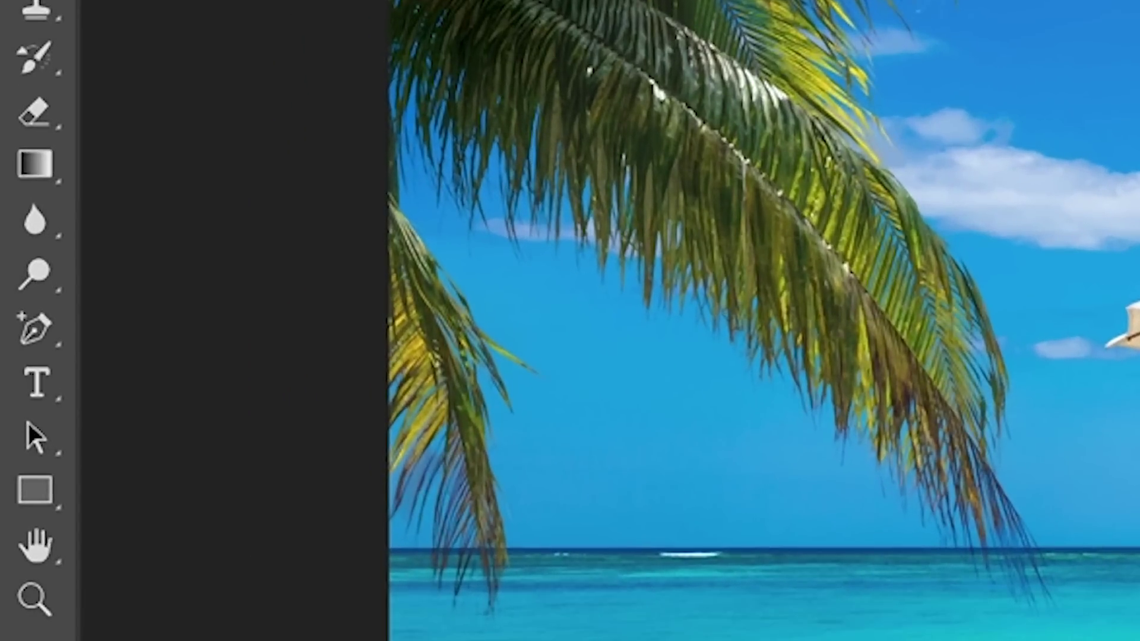
- Nudge the rainbow gradient's opacity stop in Properties to brighten the purple outer band
{"action": "left_click", "coordinate": [34, 164]}
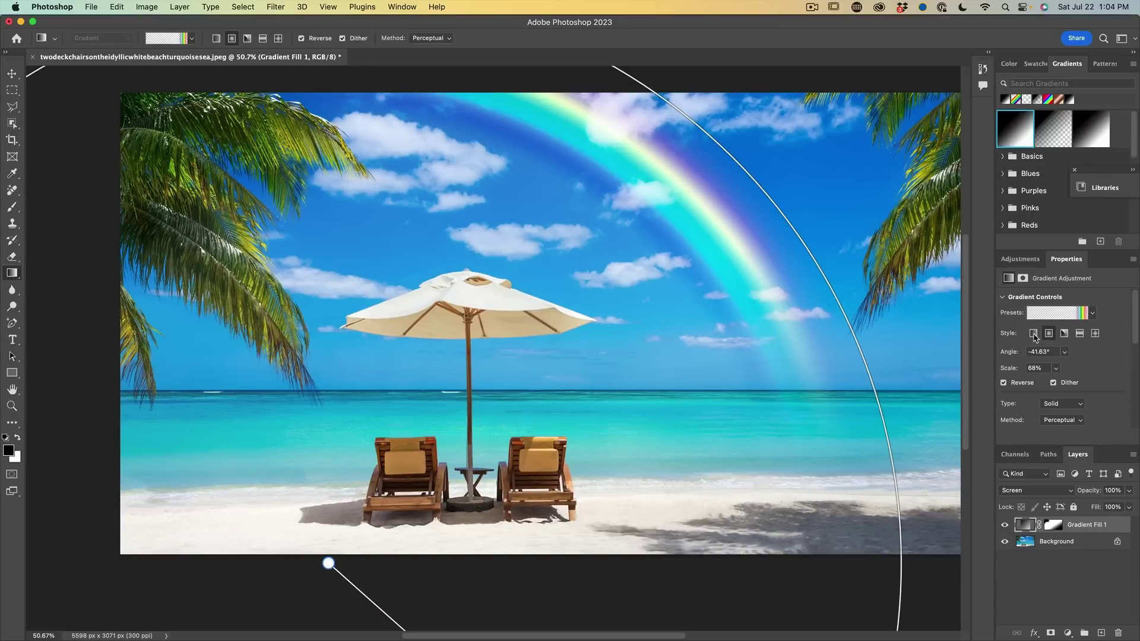
{"action": "left_click_drag", "start_coordinate": [1135, 303], "coordinate": [1134, 352]}
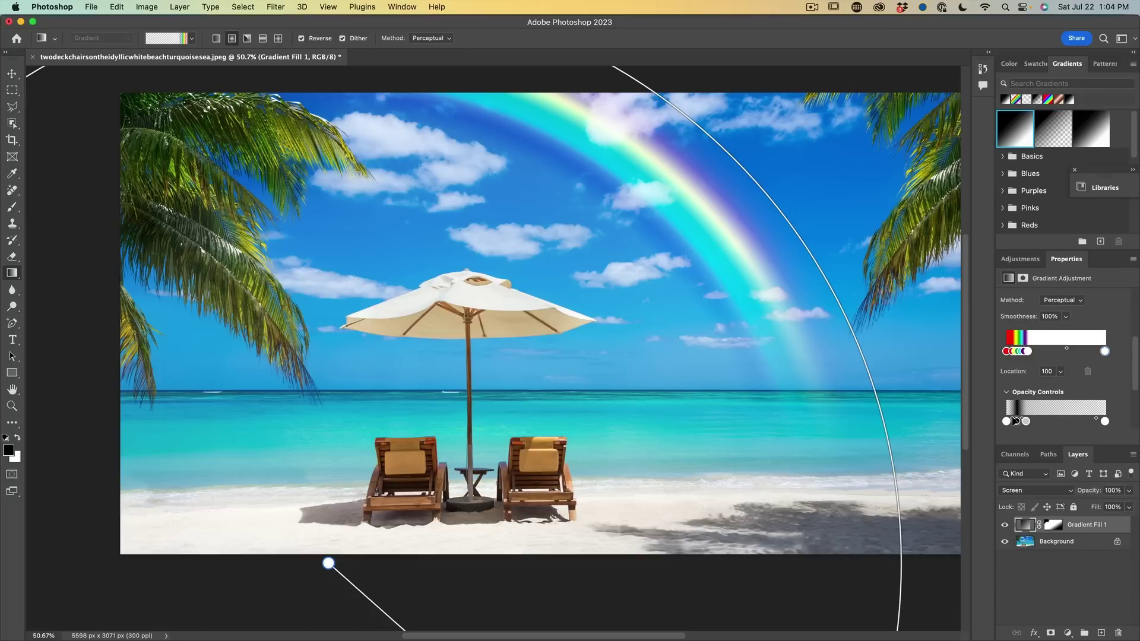
{"action": "left_click_drag", "start_coordinate": [1013, 420], "coordinate": [1012, 421]}
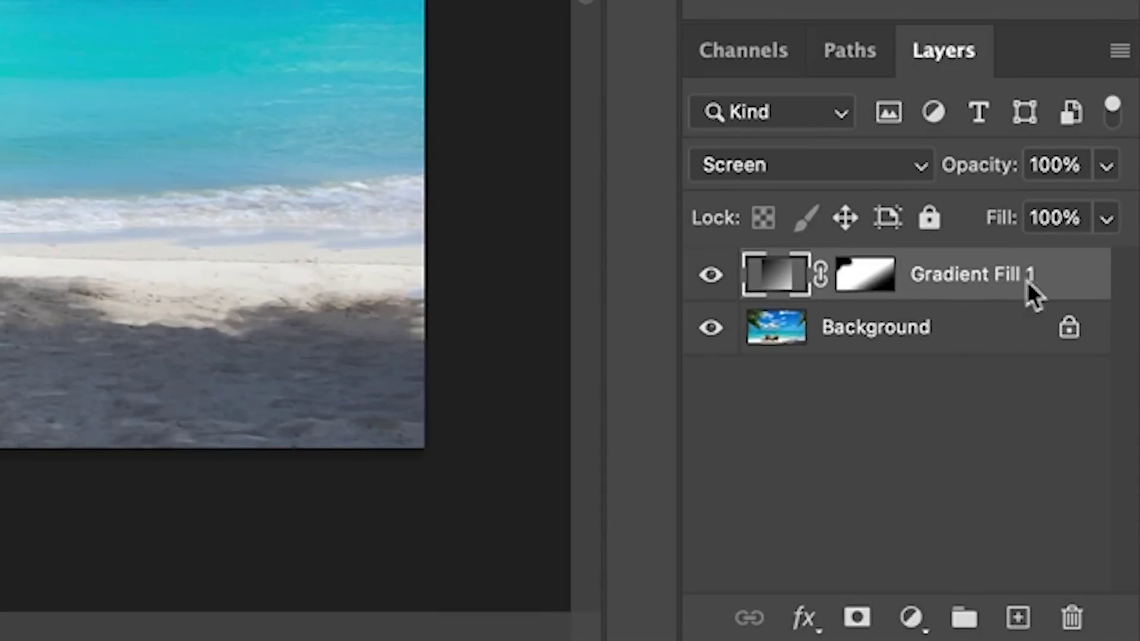
- Convert Gradient Fill 1 to a smart object and apply a 21.9 px Gaussian Blur
{"action": "right_click", "coordinate": [971, 276]}
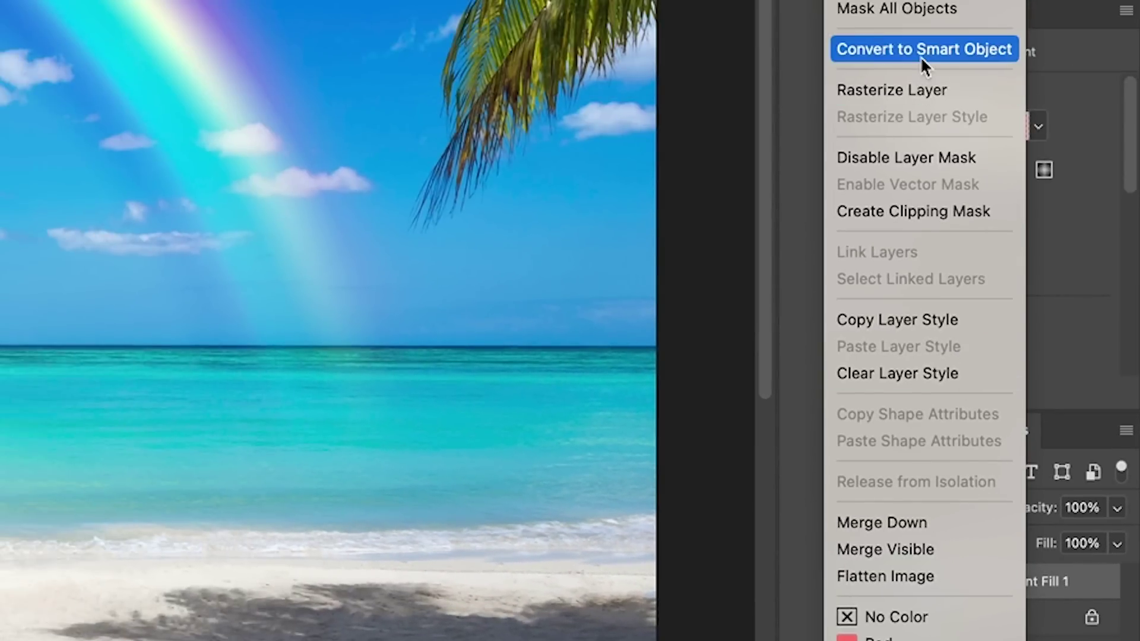
{"action": "key", "text": "Escape"}
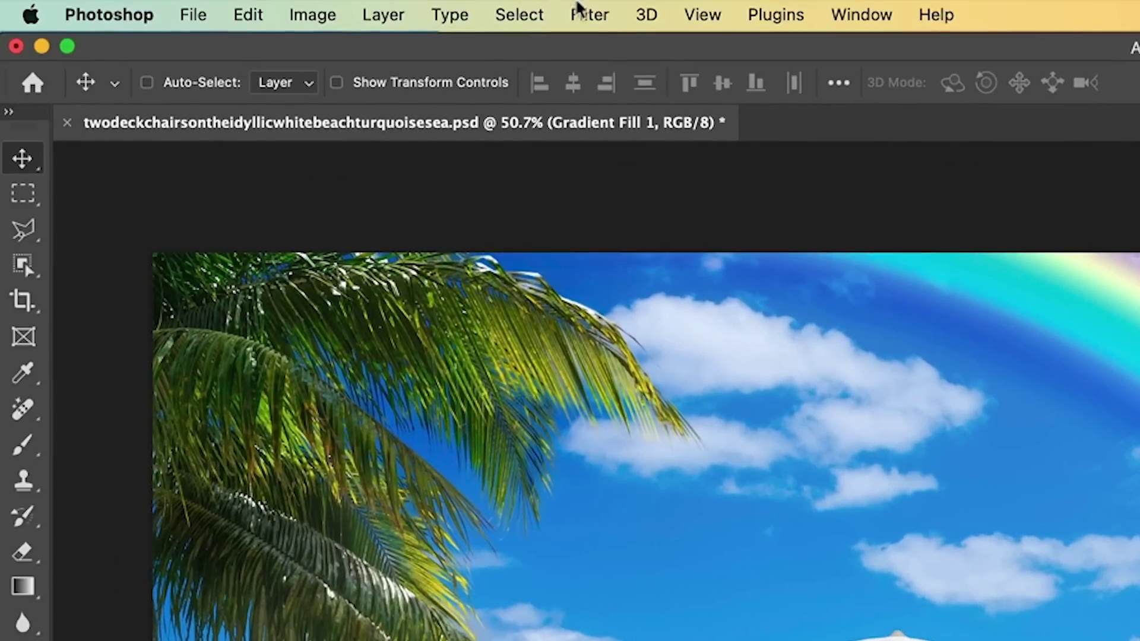
{"action": "left_click", "coordinate": [579, 9]}
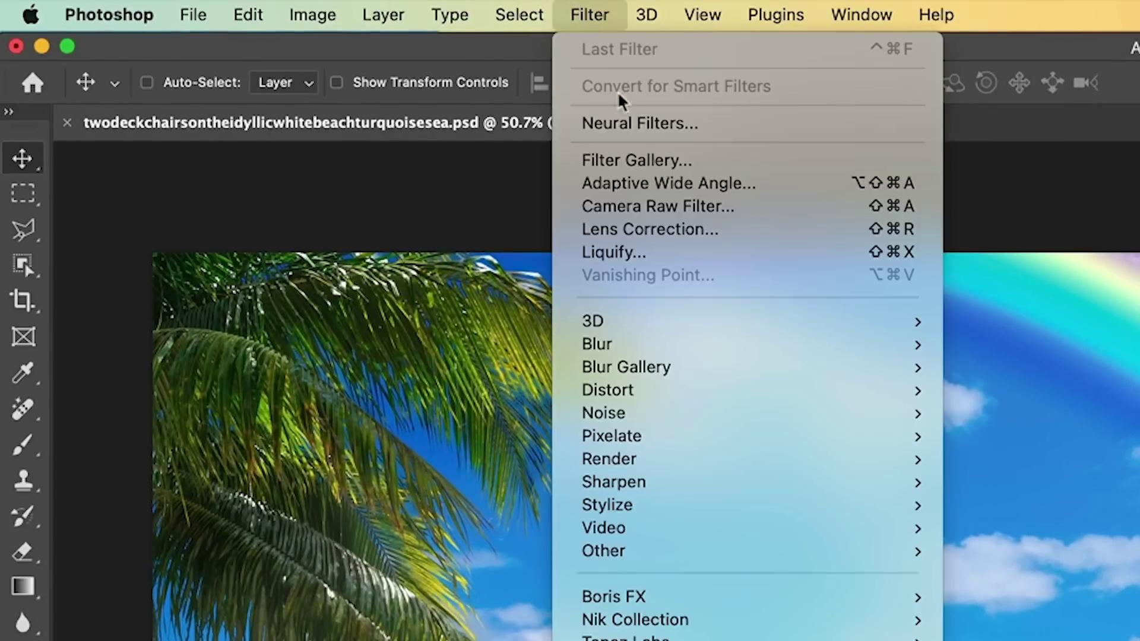
{"action": "mouse_move", "coordinate": [651, 349]}
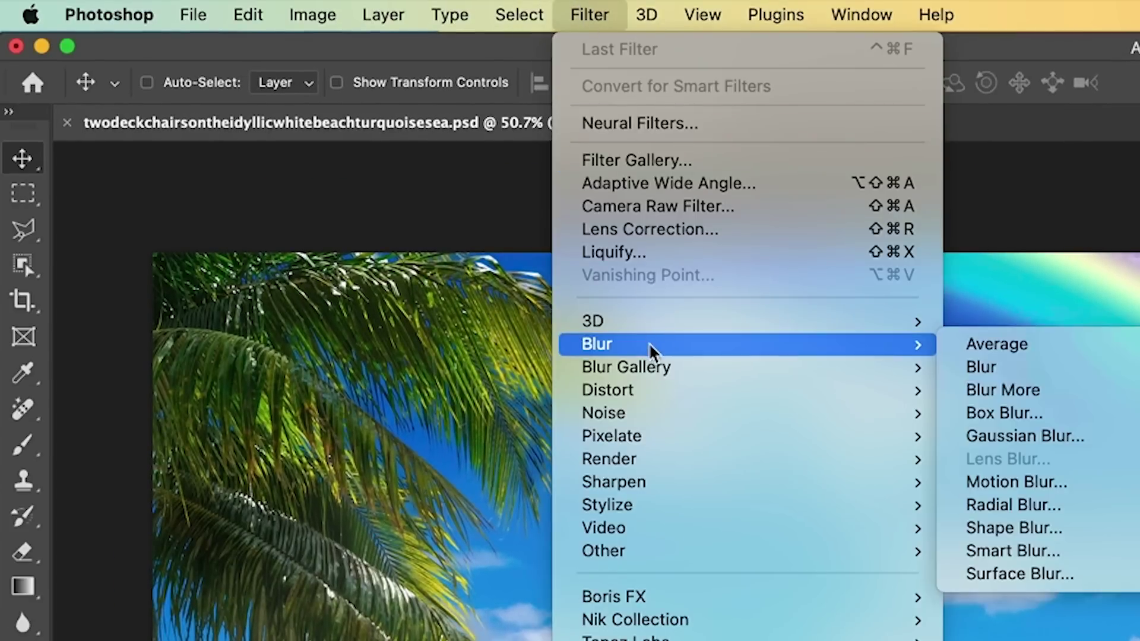
{"action": "left_click", "coordinate": [1018, 436]}
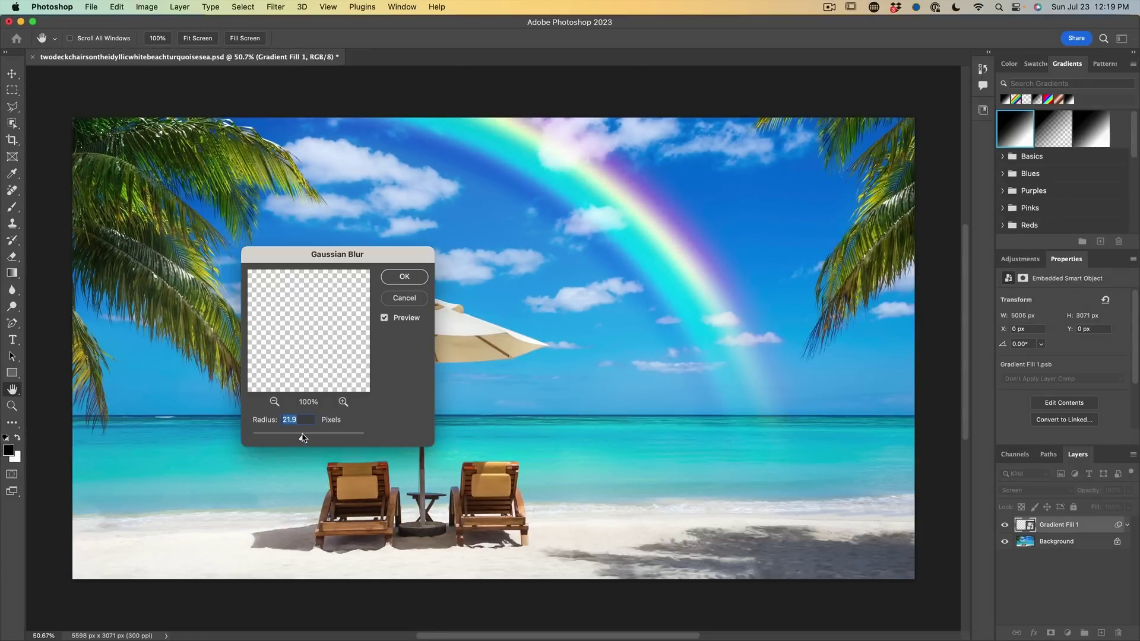
{"action": "left_click", "coordinate": [404, 276]}
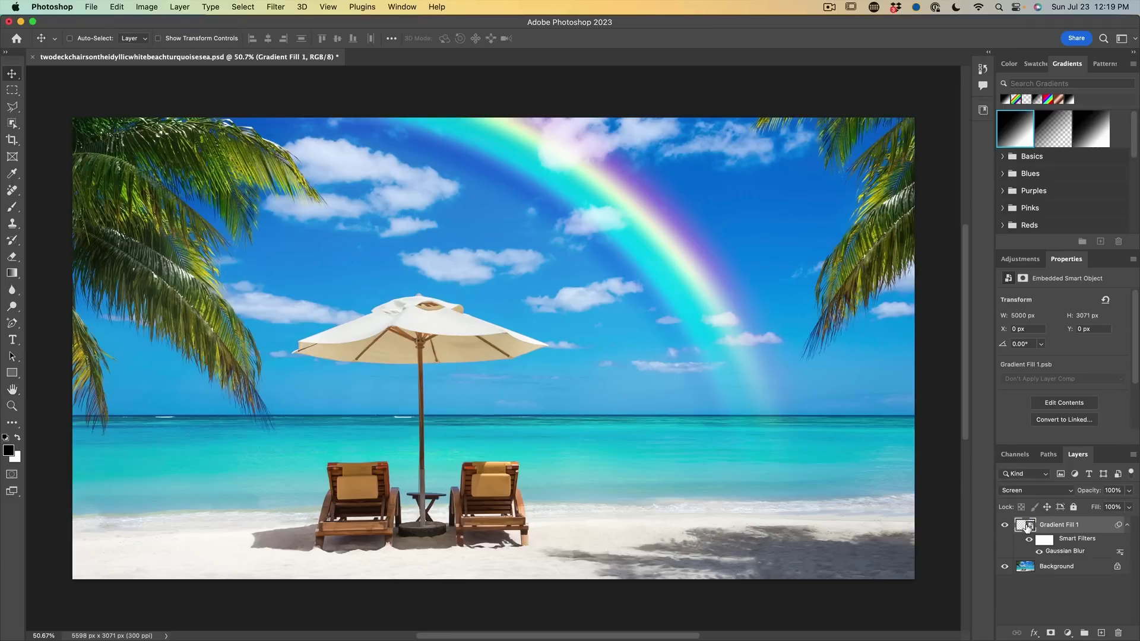